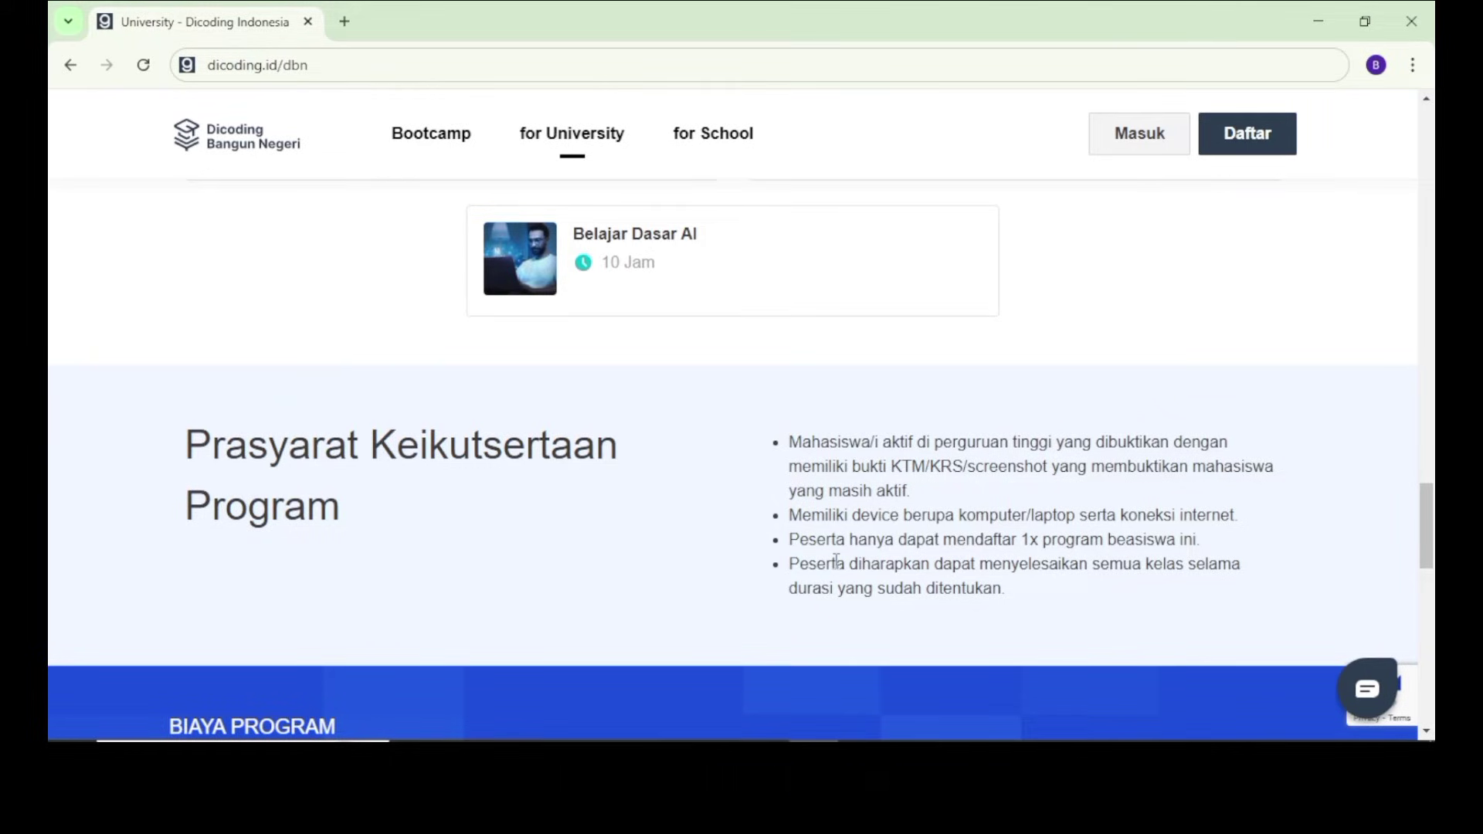
- Go to the scholarship page's "Daftar program beasiswa!" section and open the Dicoding account registration form from there
{"action": "scroll", "coordinate": [835, 561], "scroll_direction": "down", "scroll_amount": 5}
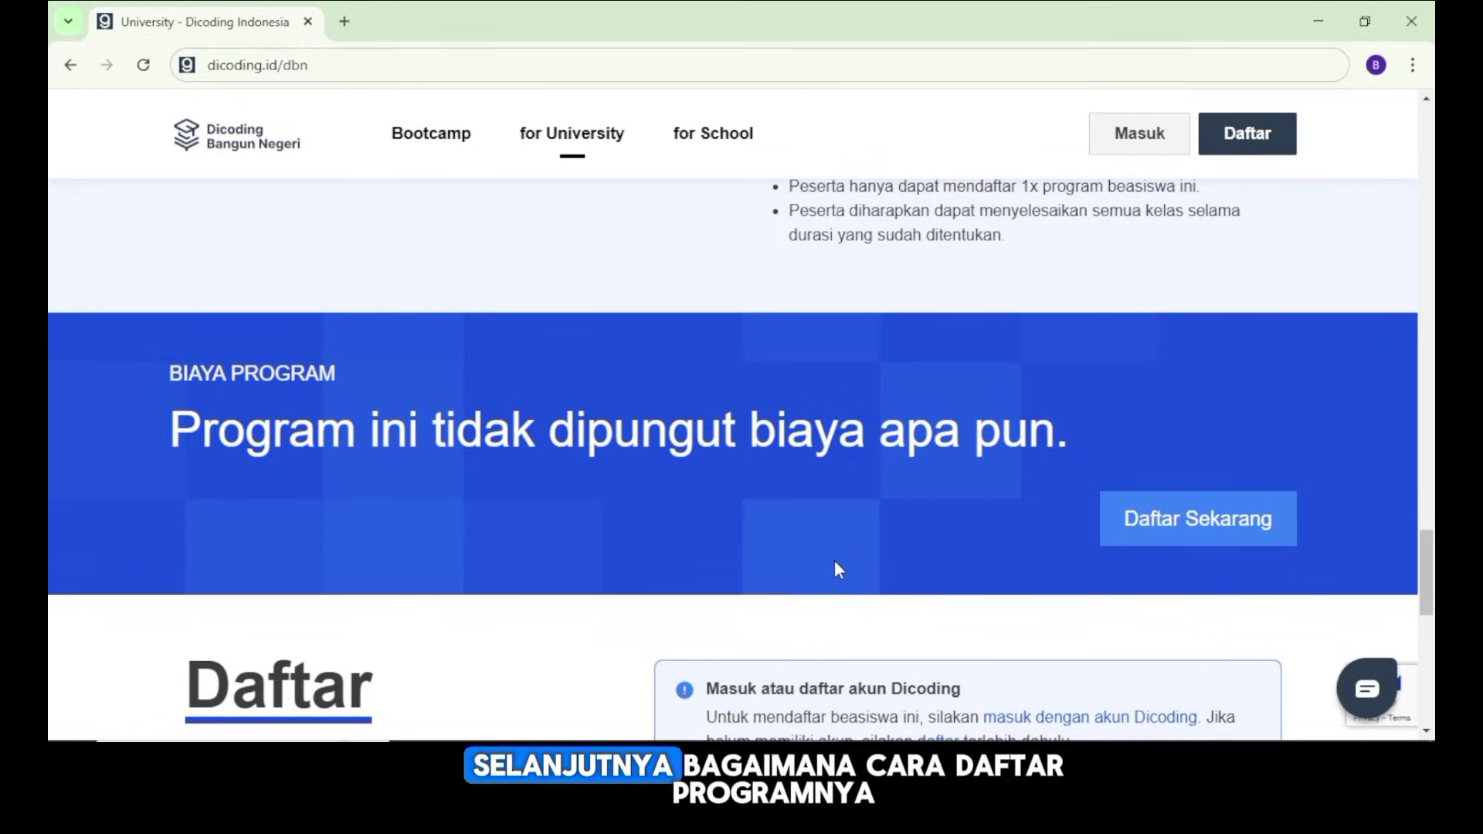
{"action": "scroll", "coordinate": [834, 560], "scroll_direction": "down", "scroll_amount": 4}
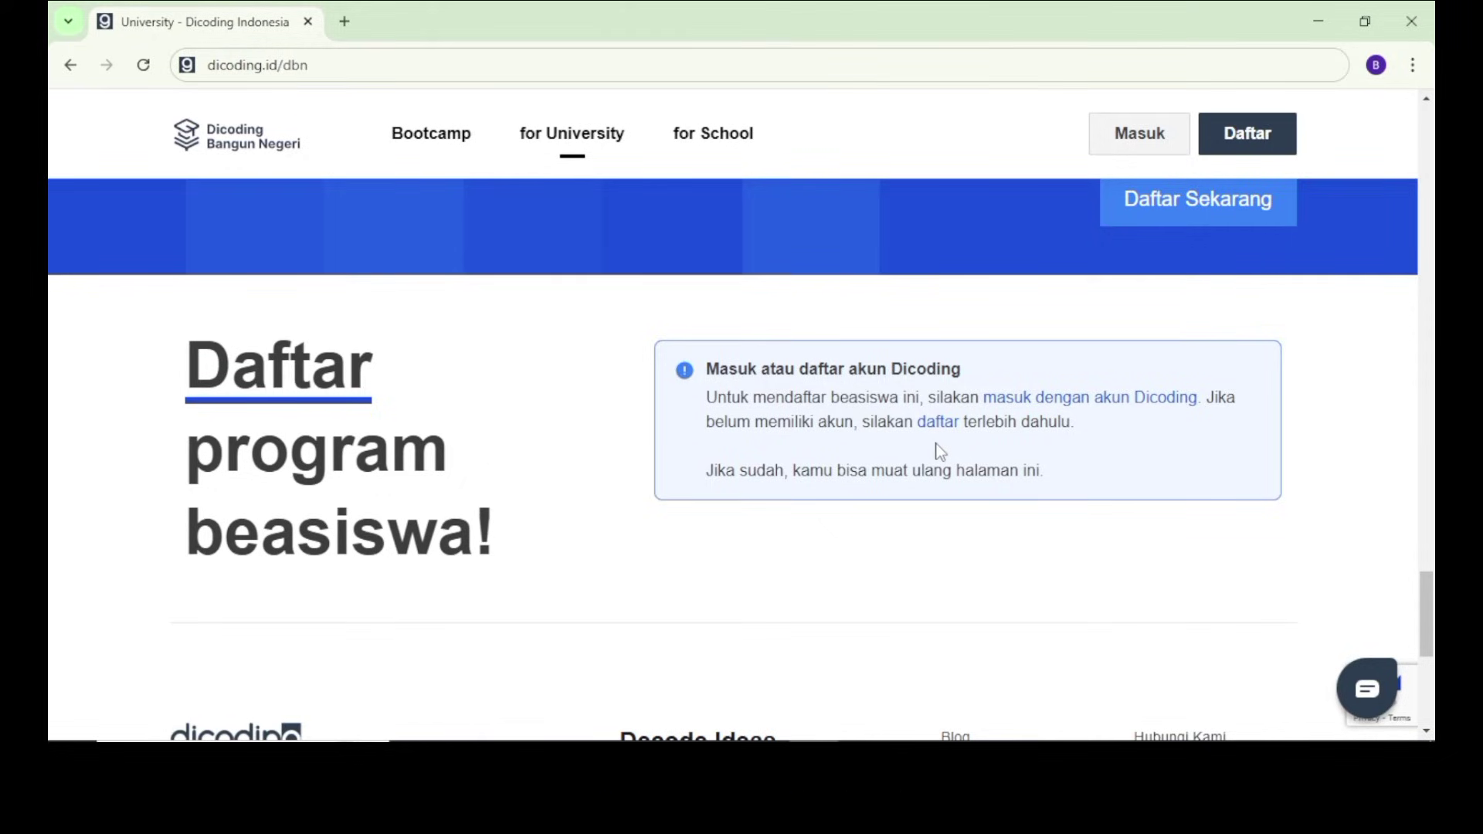
{"action": "left_click", "coordinate": [1100, 399]}
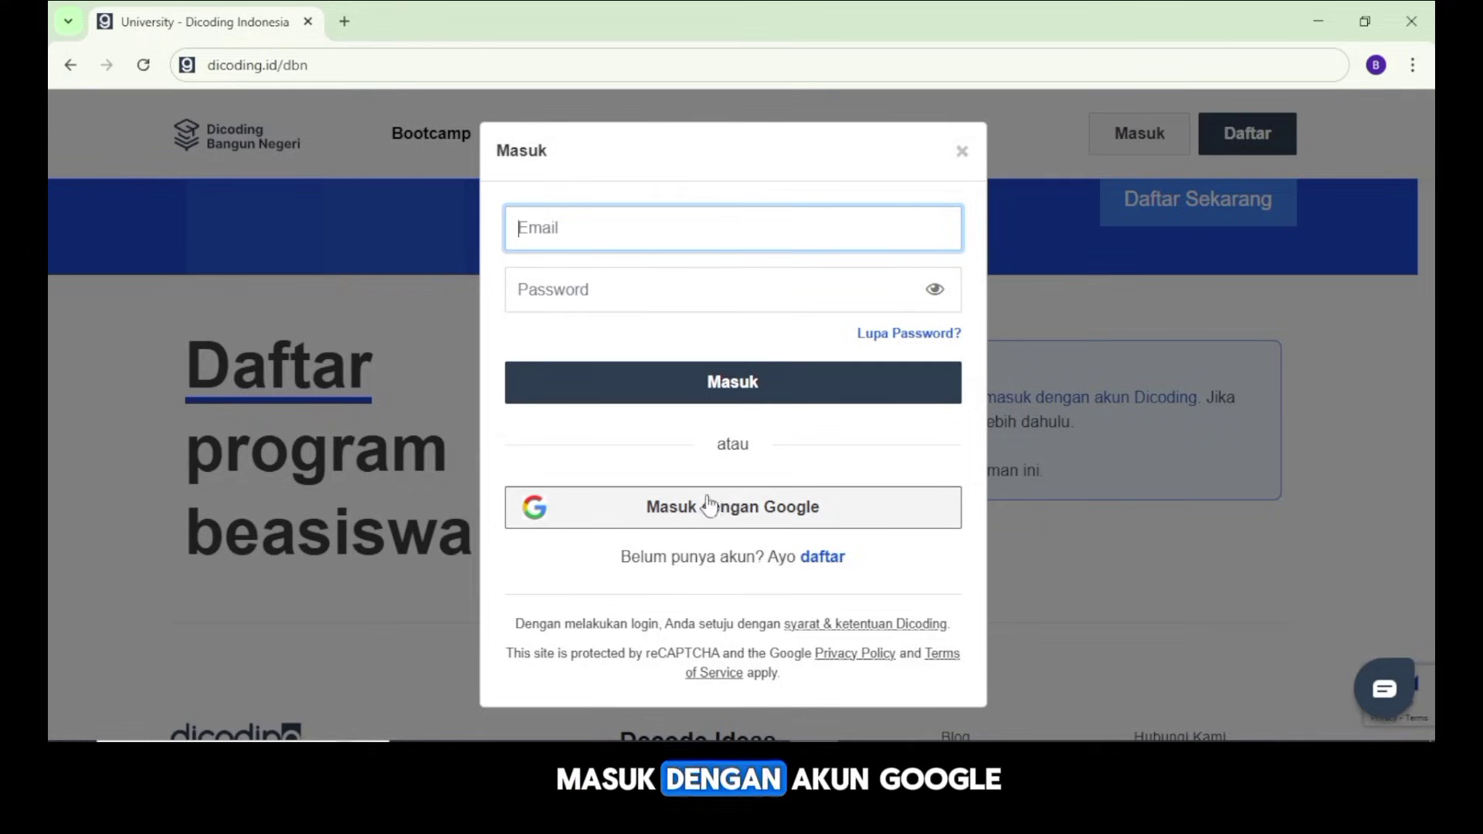
{"action": "left_click", "coordinate": [962, 155]}
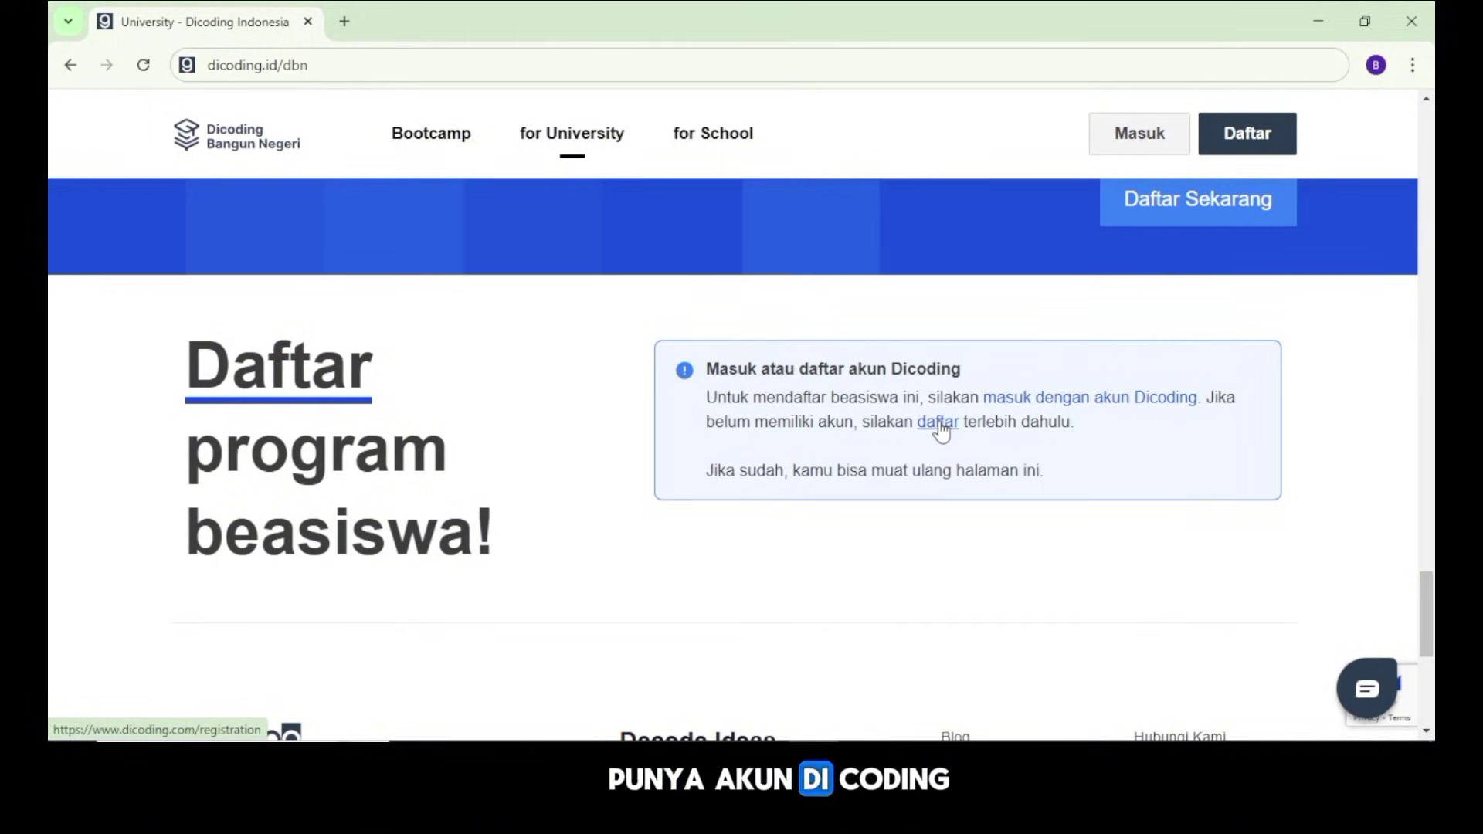
{"action": "left_click", "coordinate": [939, 423]}
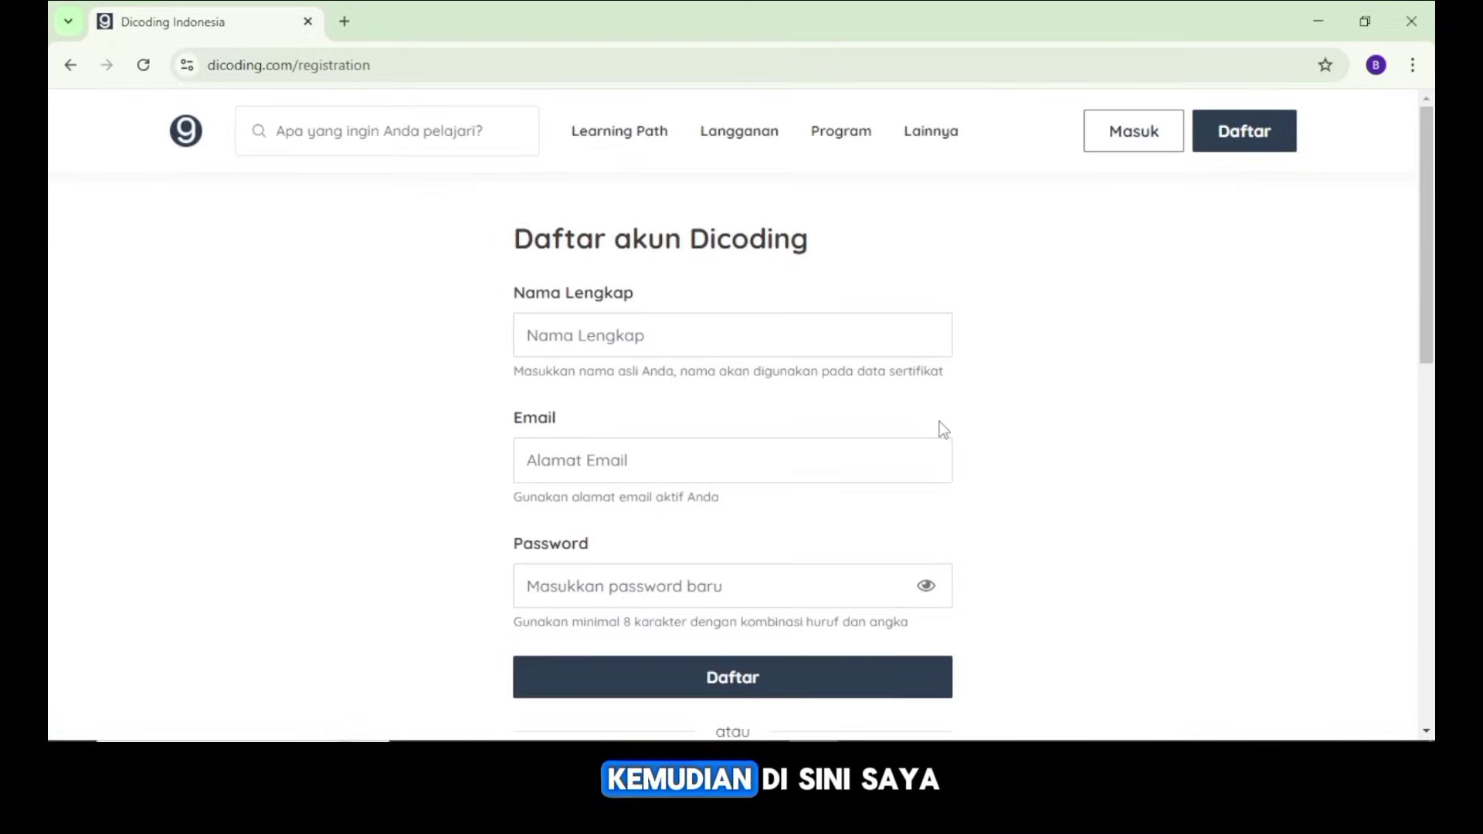
- Sign up for Dicoding with the existing Google account and allow the login to dicoding.com
{"action": "scroll", "coordinate": [939, 420], "scroll_direction": "down", "scroll_amount": 2}
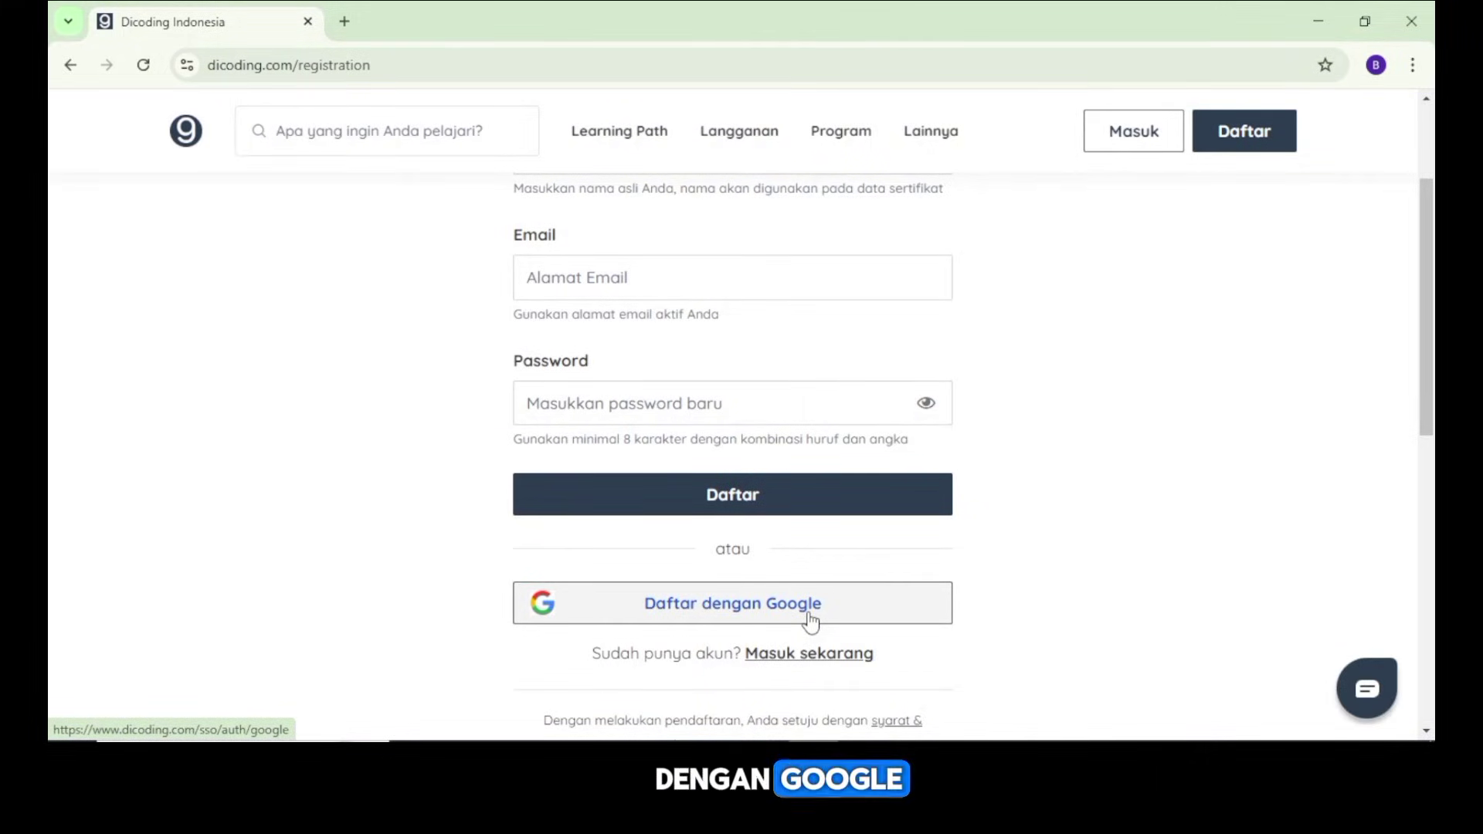
{"action": "left_click", "coordinate": [810, 620]}
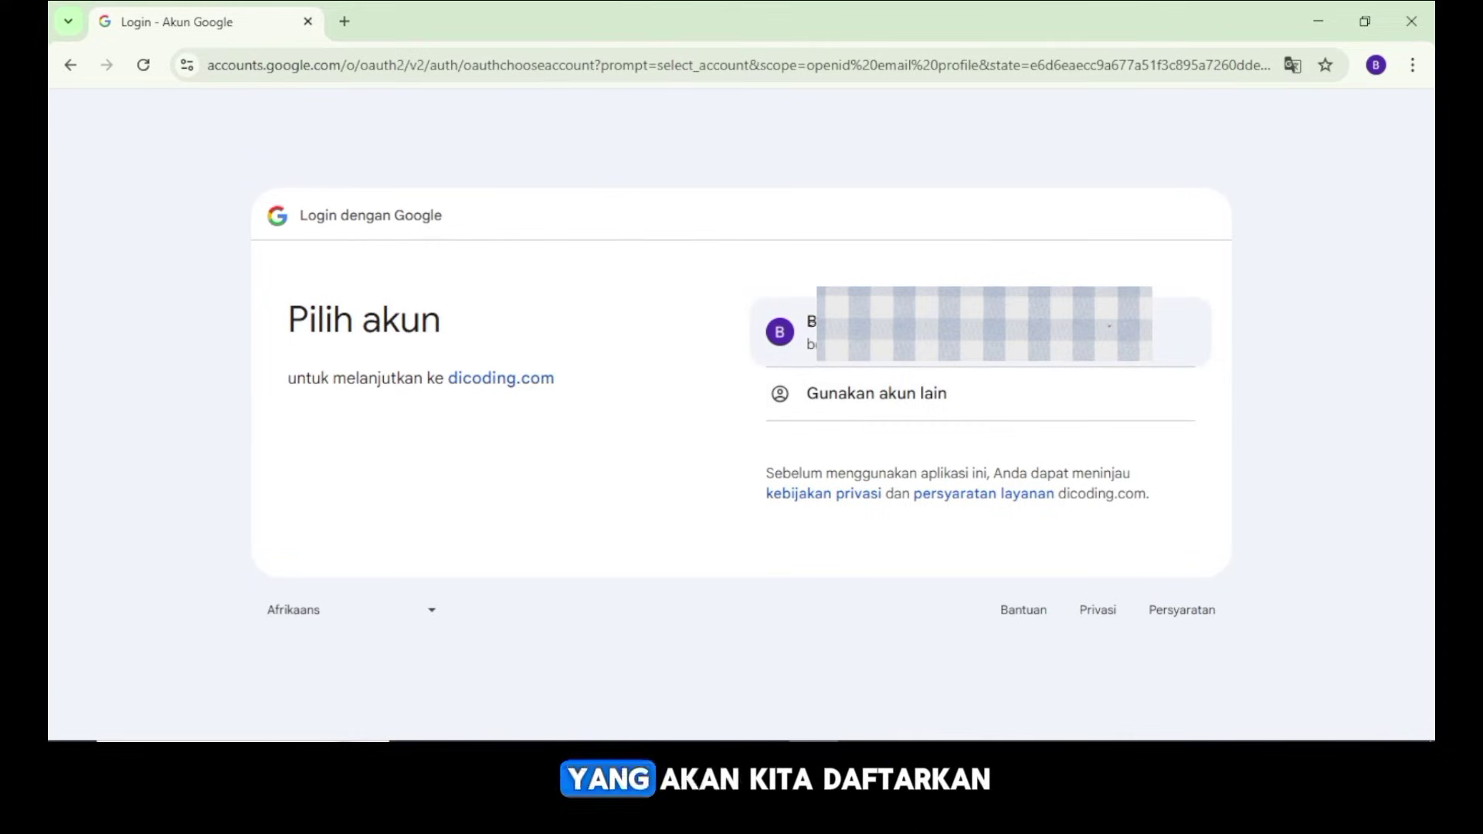
{"action": "left_click", "coordinate": [1178, 331]}
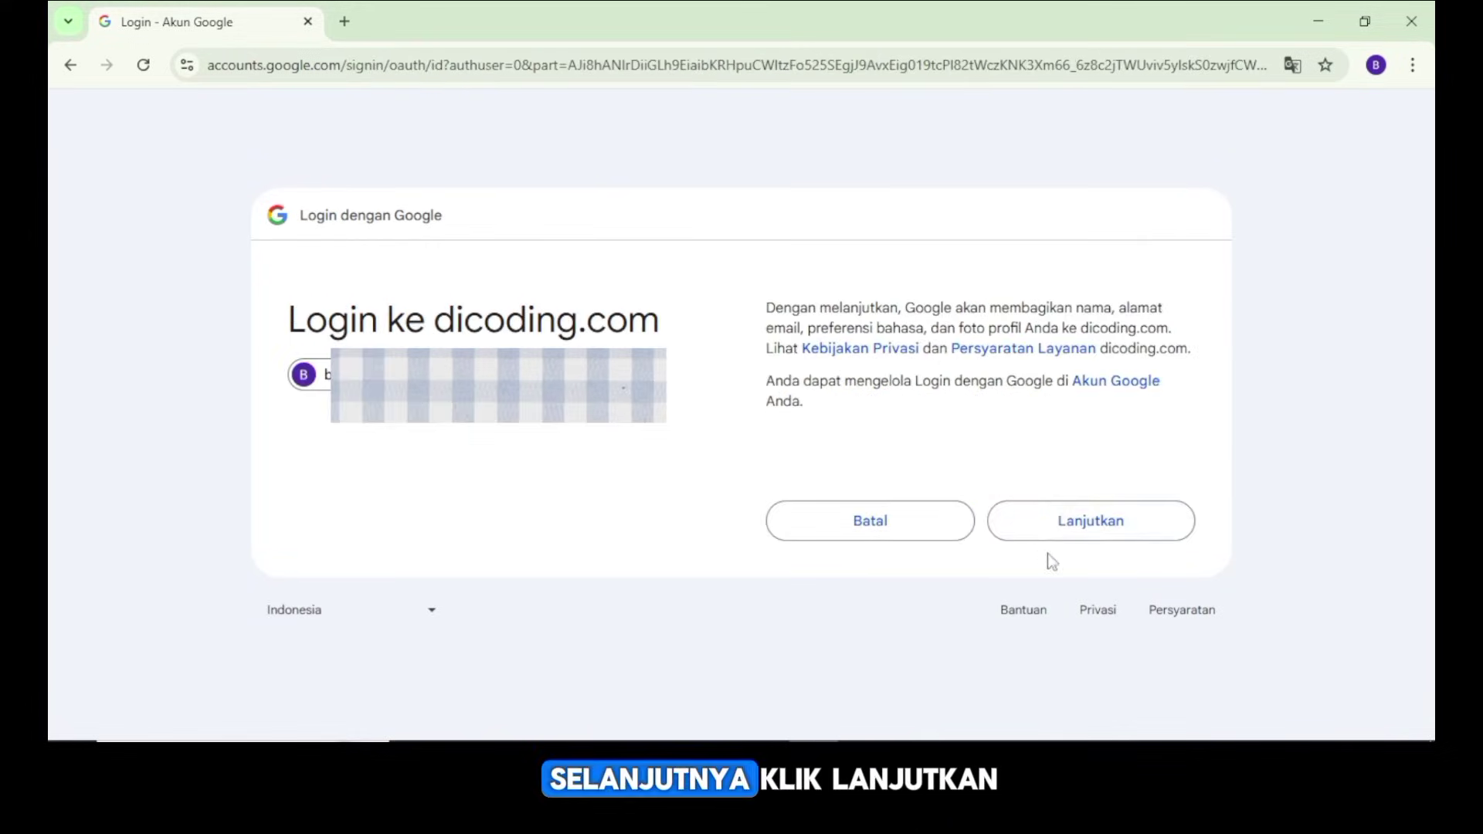
{"action": "left_click", "coordinate": [1048, 538]}
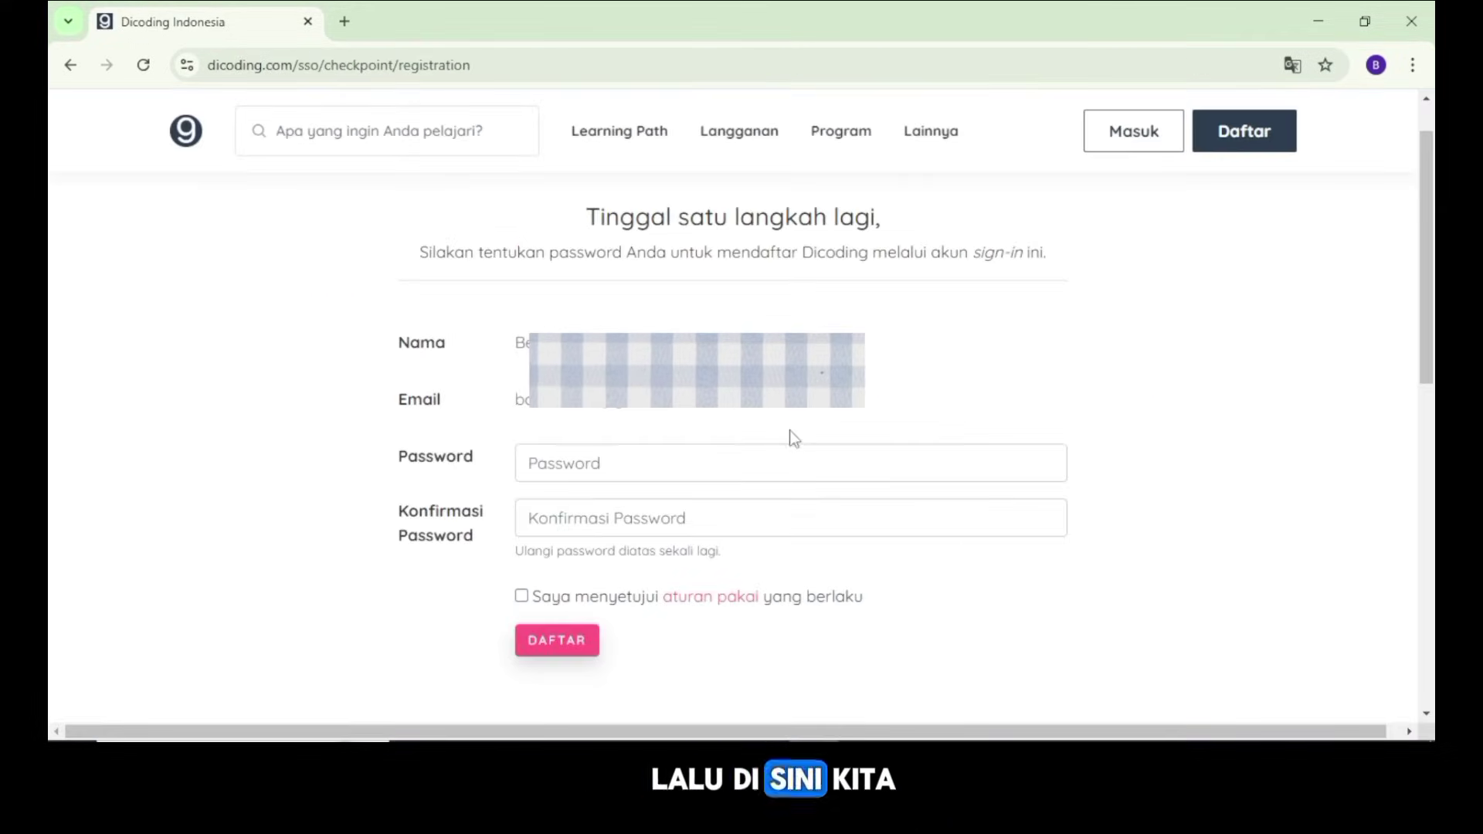
- Enter and confirm the new account password, agree to the terms of use, and submit the account registration
{"action": "left_click", "coordinate": [775, 456]}
{"action": "left_click", "coordinate": [811, 550]}
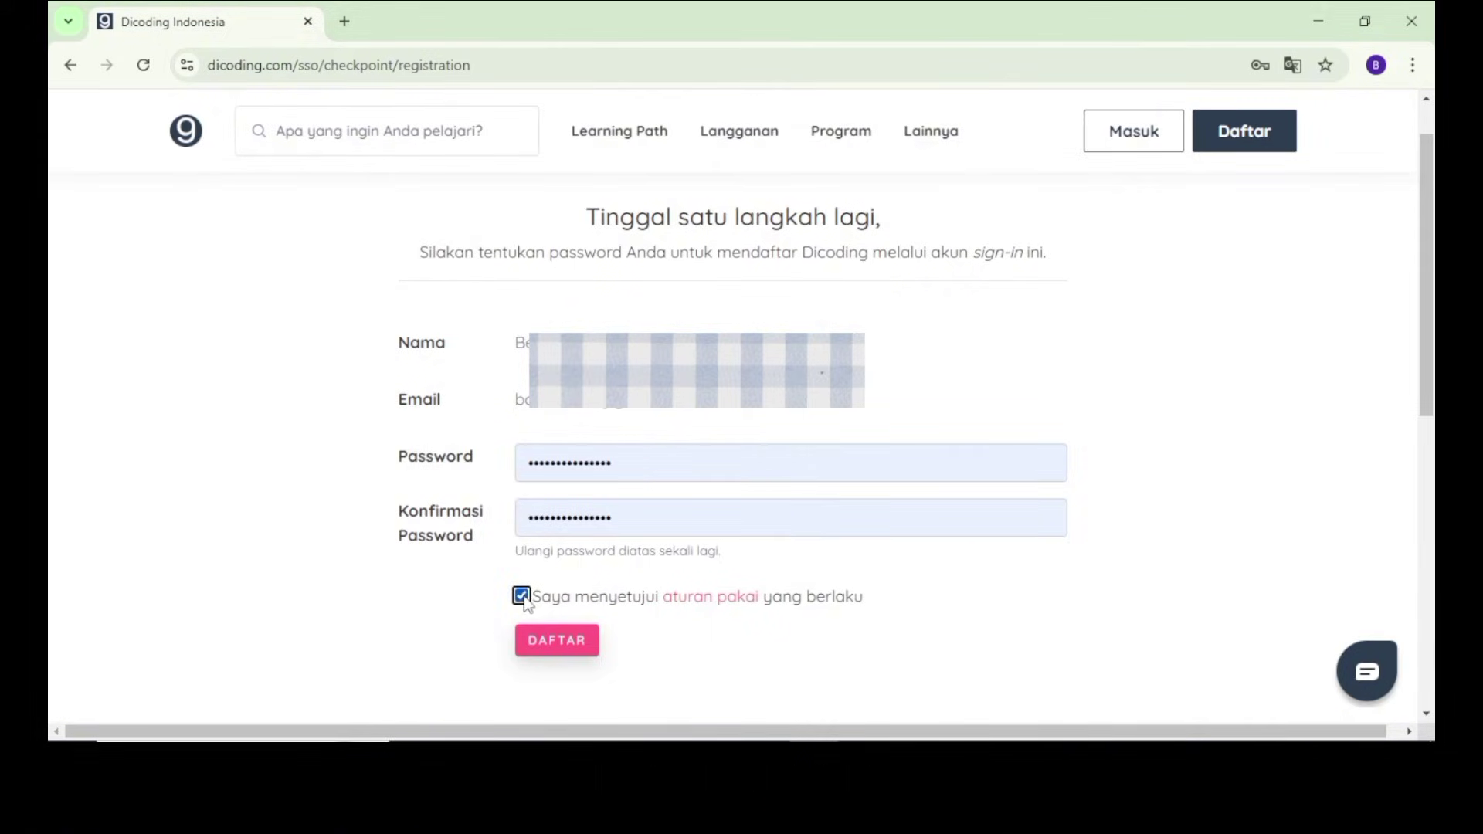
{"action": "left_click", "coordinate": [576, 643]}
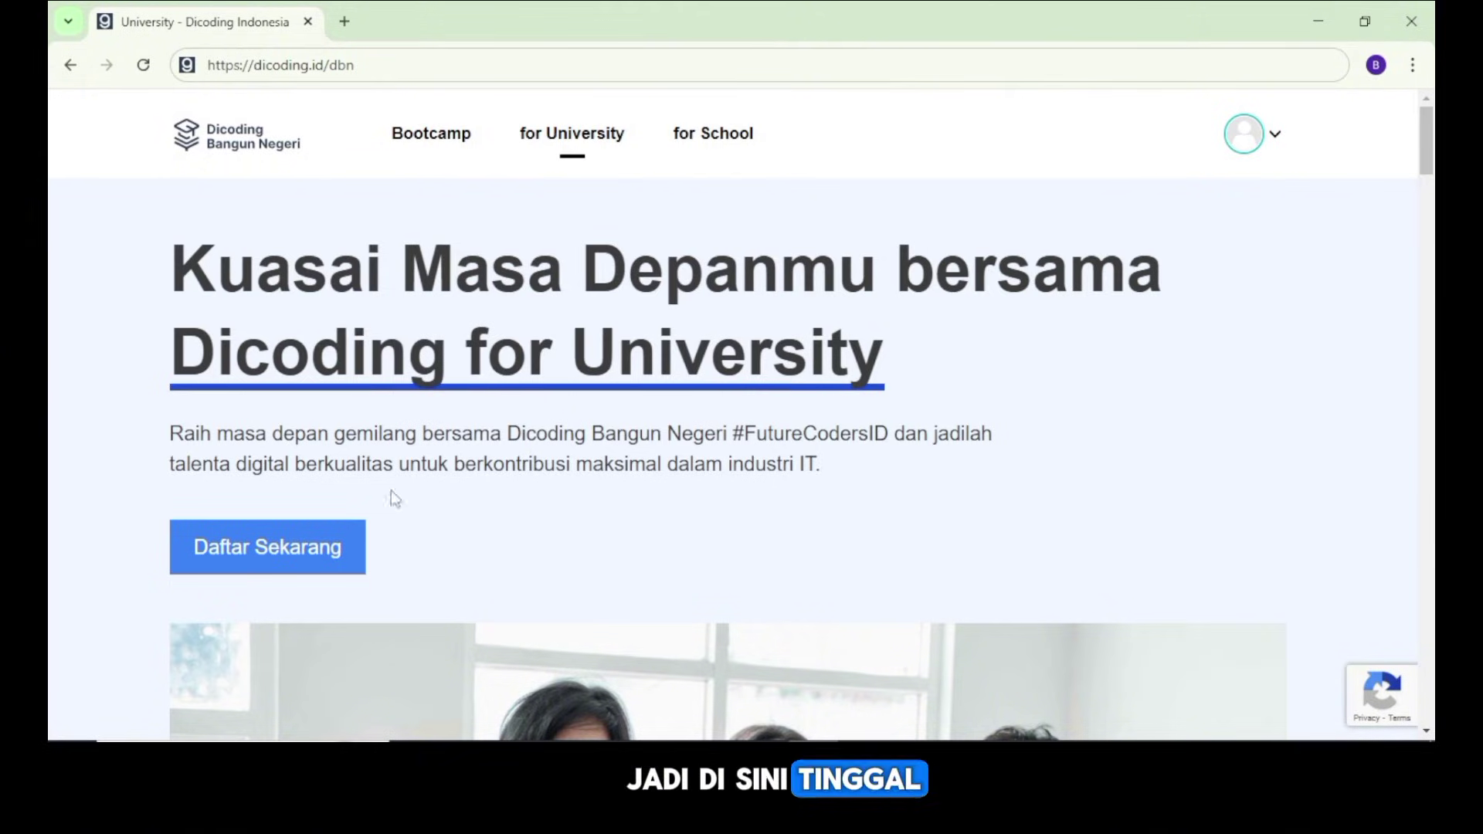
- Open the Dicoding for University scholarship registration form and choose Institut Teknologi Sumatera as the university
{"action": "left_click", "coordinate": [317, 550]}
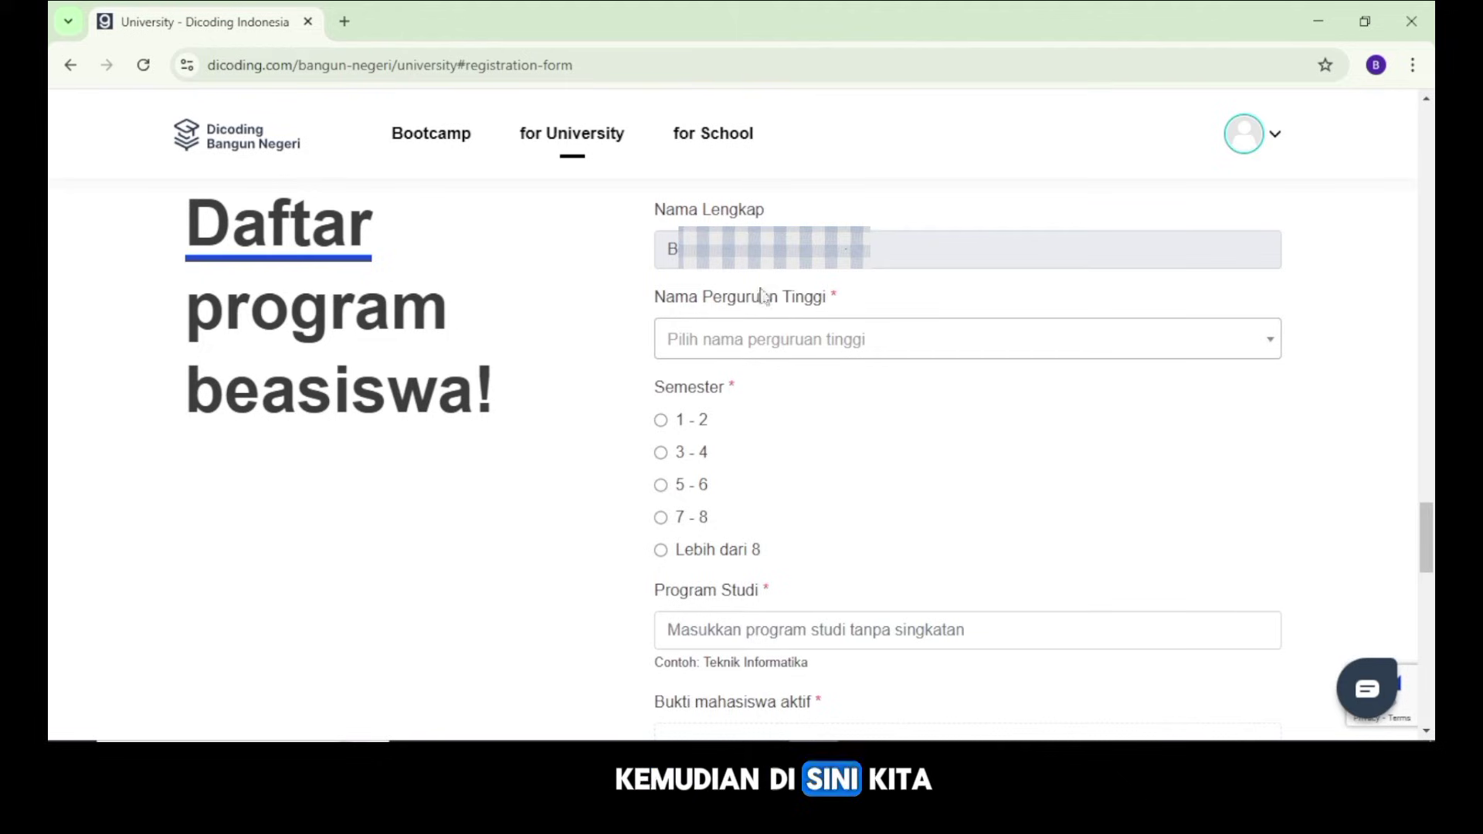
{"action": "left_click", "coordinate": [803, 352]}
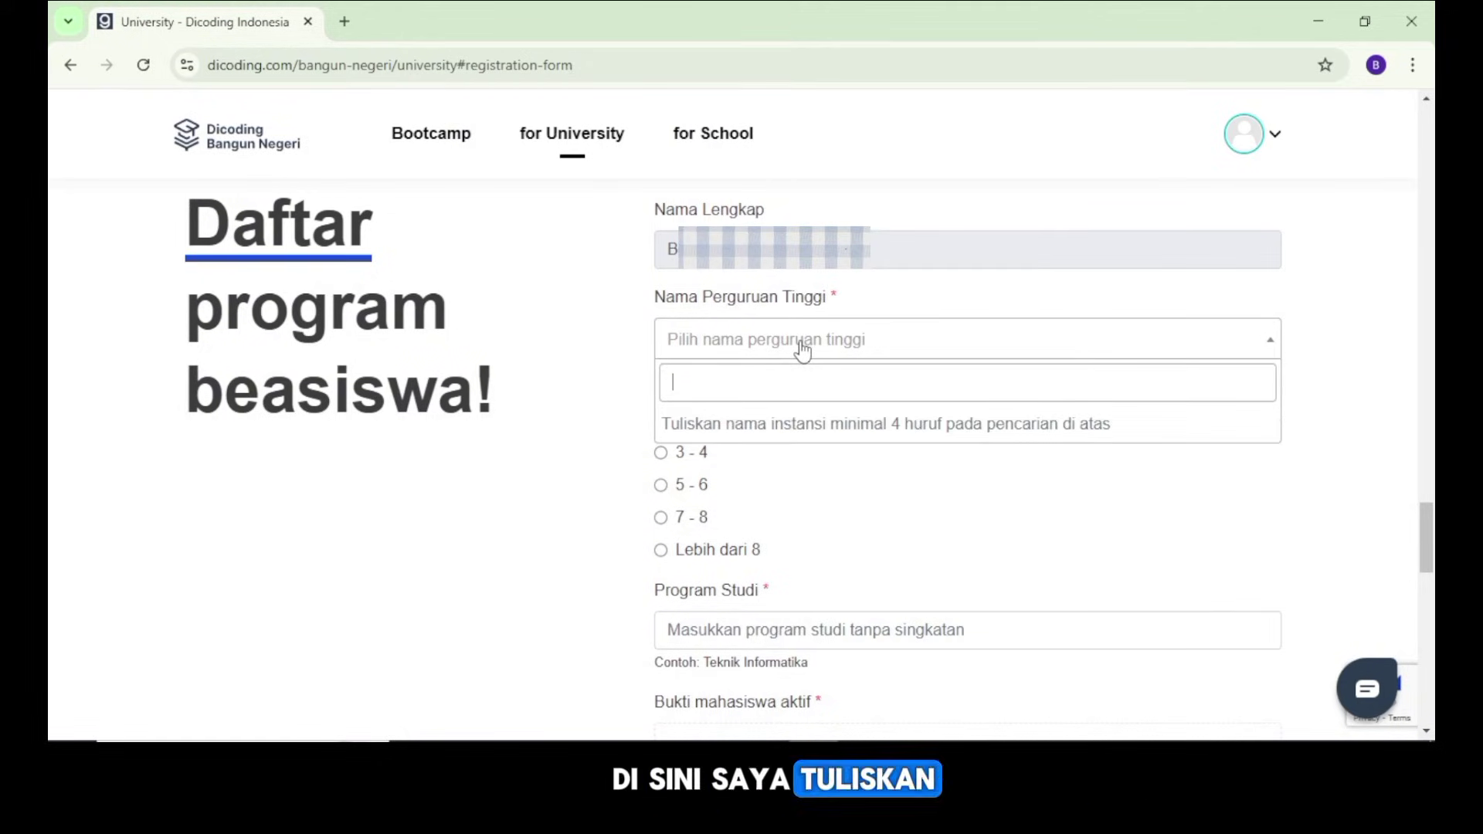
{"action": "type", "text": "institut teknologi sumatera"}
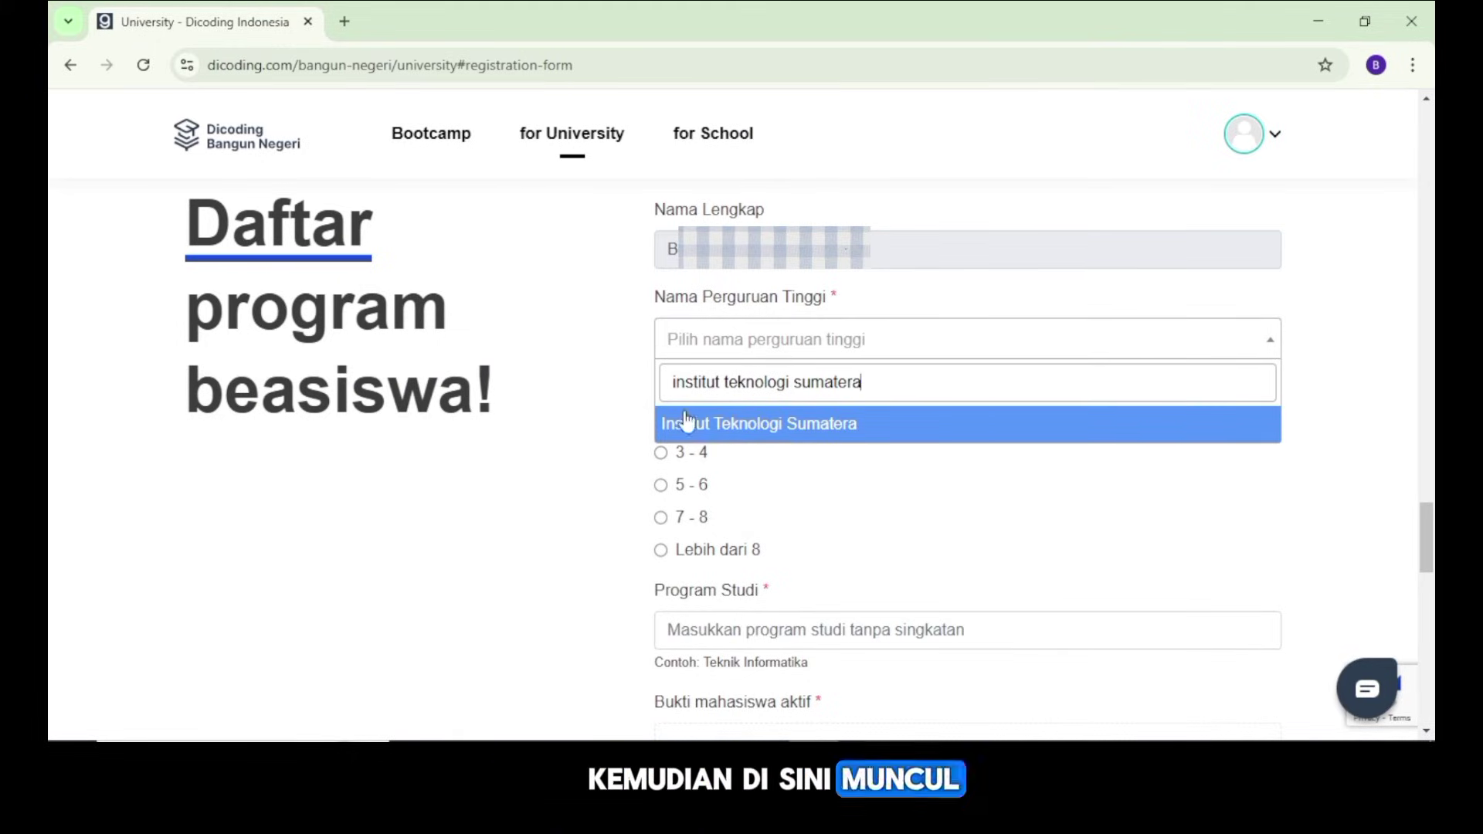
{"action": "left_click", "coordinate": [762, 431]}
- Set the semester to 7 - 8 and enter the study program name beginning with "Teknik"
{"action": "scroll", "coordinate": [764, 410], "scroll_direction": "down", "scroll_amount": 1}
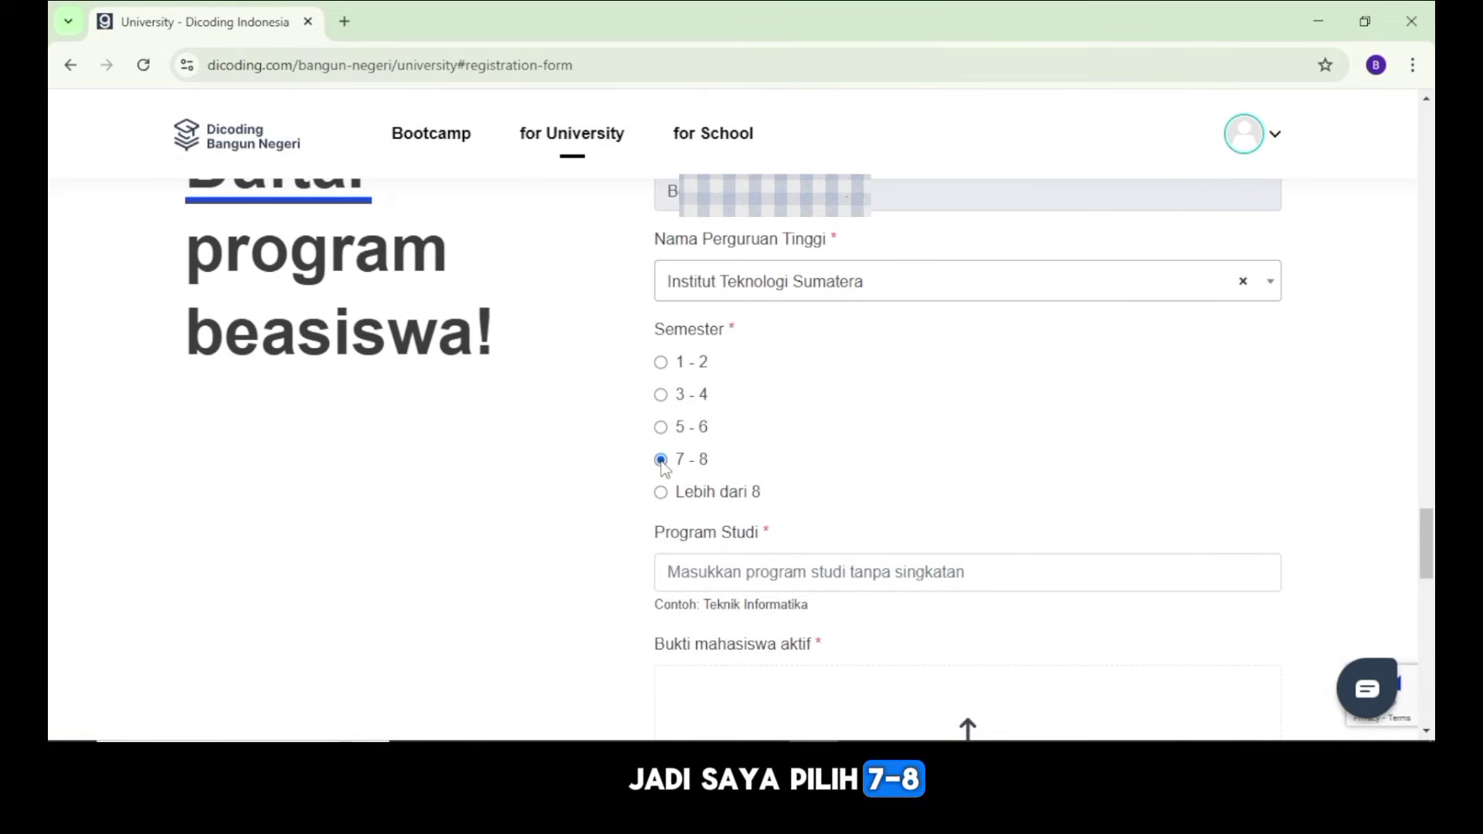
{"action": "scroll", "coordinate": [892, 537], "scroll_direction": "down", "scroll_amount": 1}
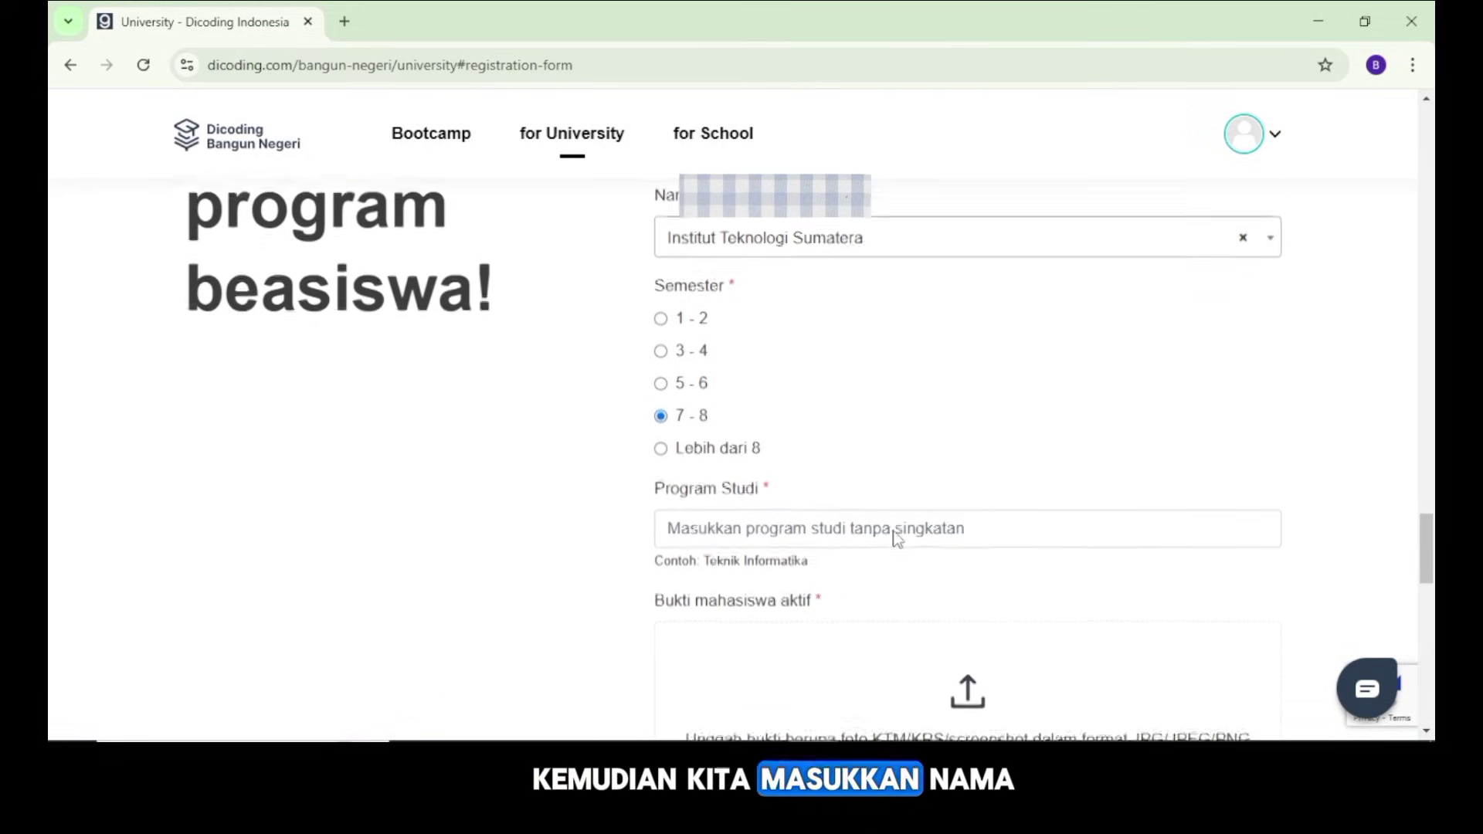
{"action": "left_click", "coordinate": [841, 498]}
{"action": "type", "text": "Teknik"}
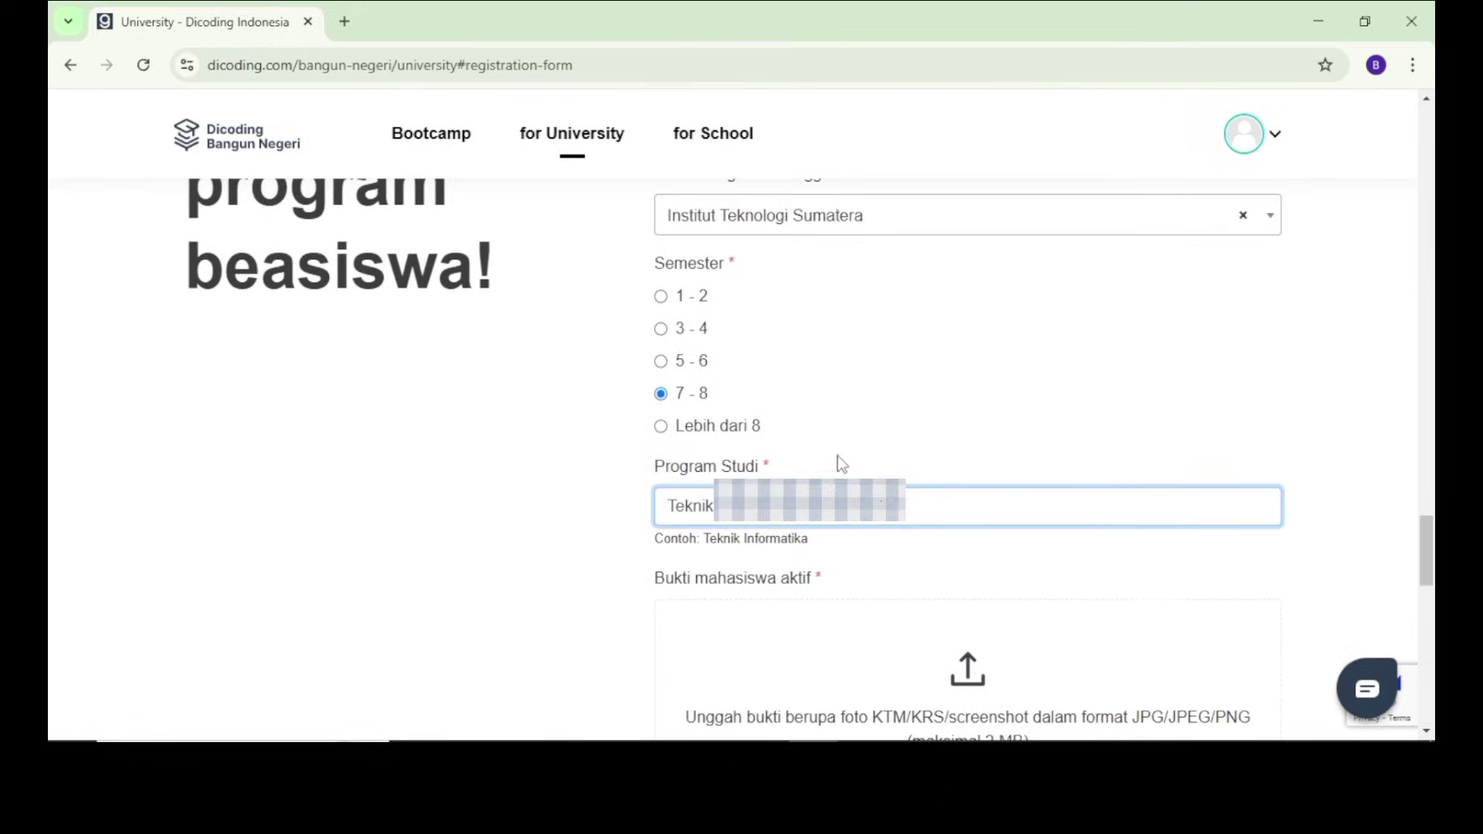
- Upload ktm (1) (1).jpeg as proof of active student status and fill in the referral e-mail
{"action": "scroll", "coordinate": [1132, 562], "scroll_direction": "down", "scroll_amount": 2}
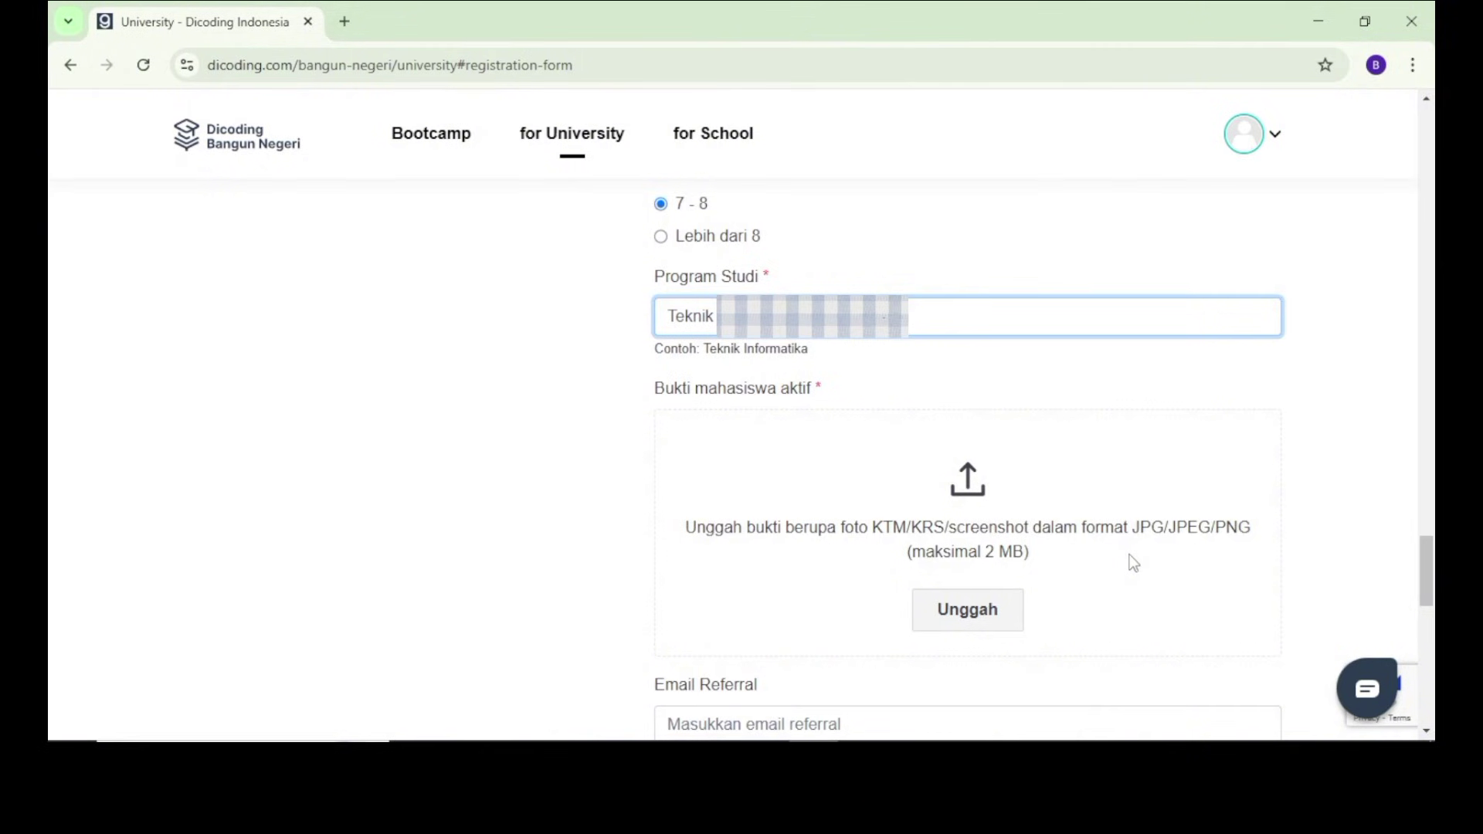
{"action": "left_click", "coordinate": [975, 622]}
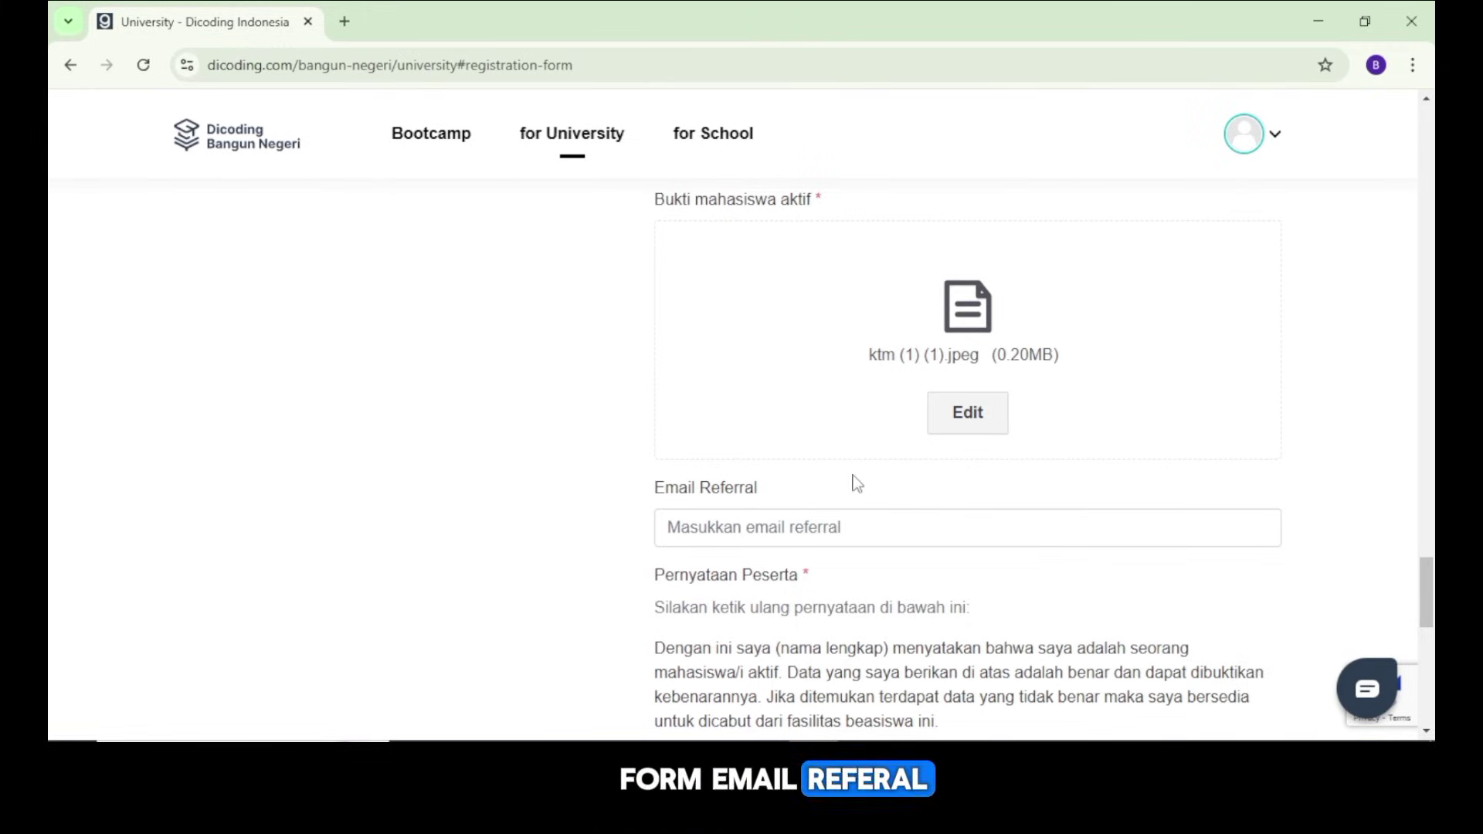
{"action": "left_click", "coordinate": [827, 520]}
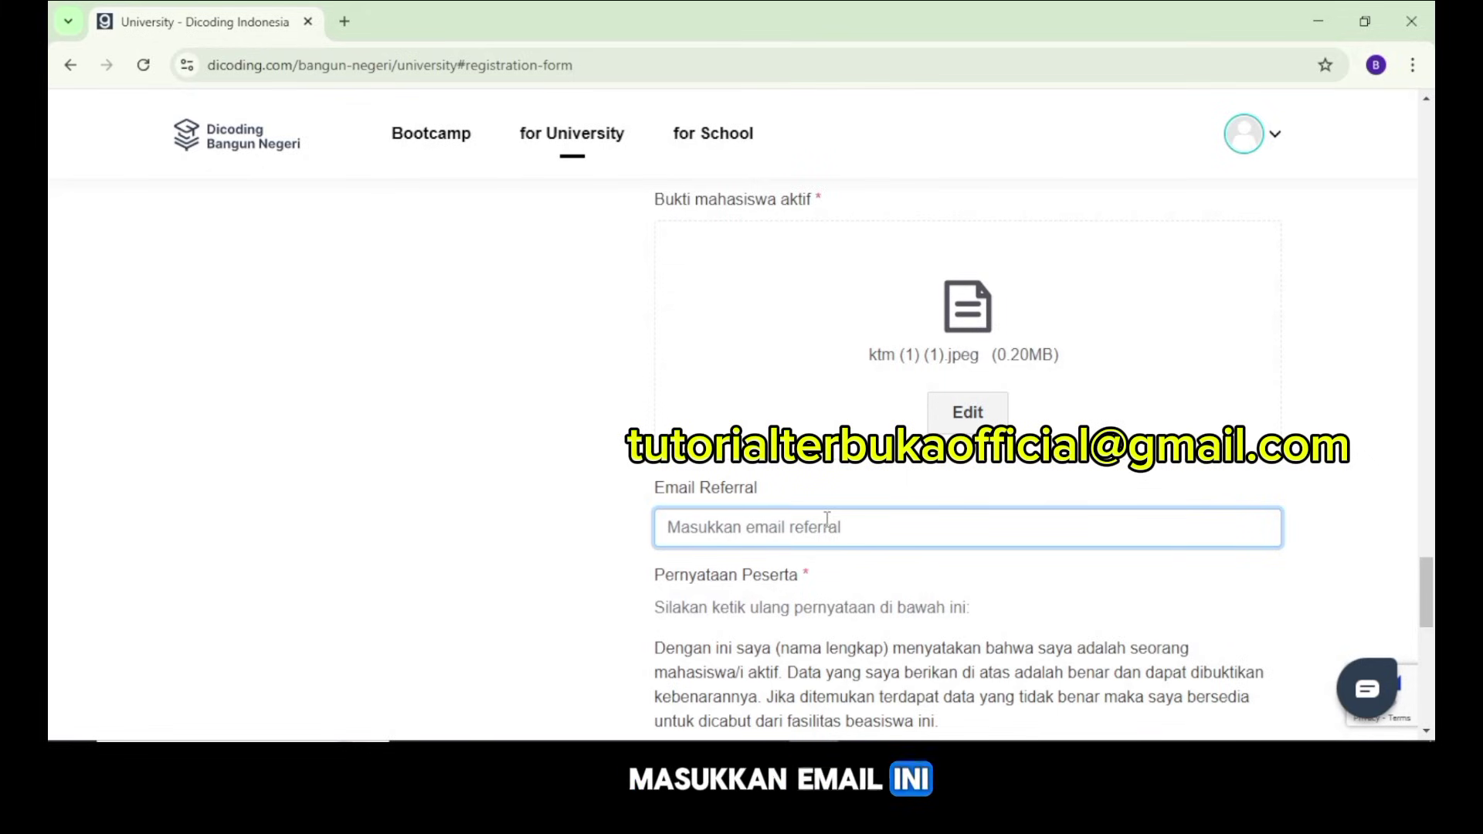
{"action": "key", "text": "ctrl+v"}
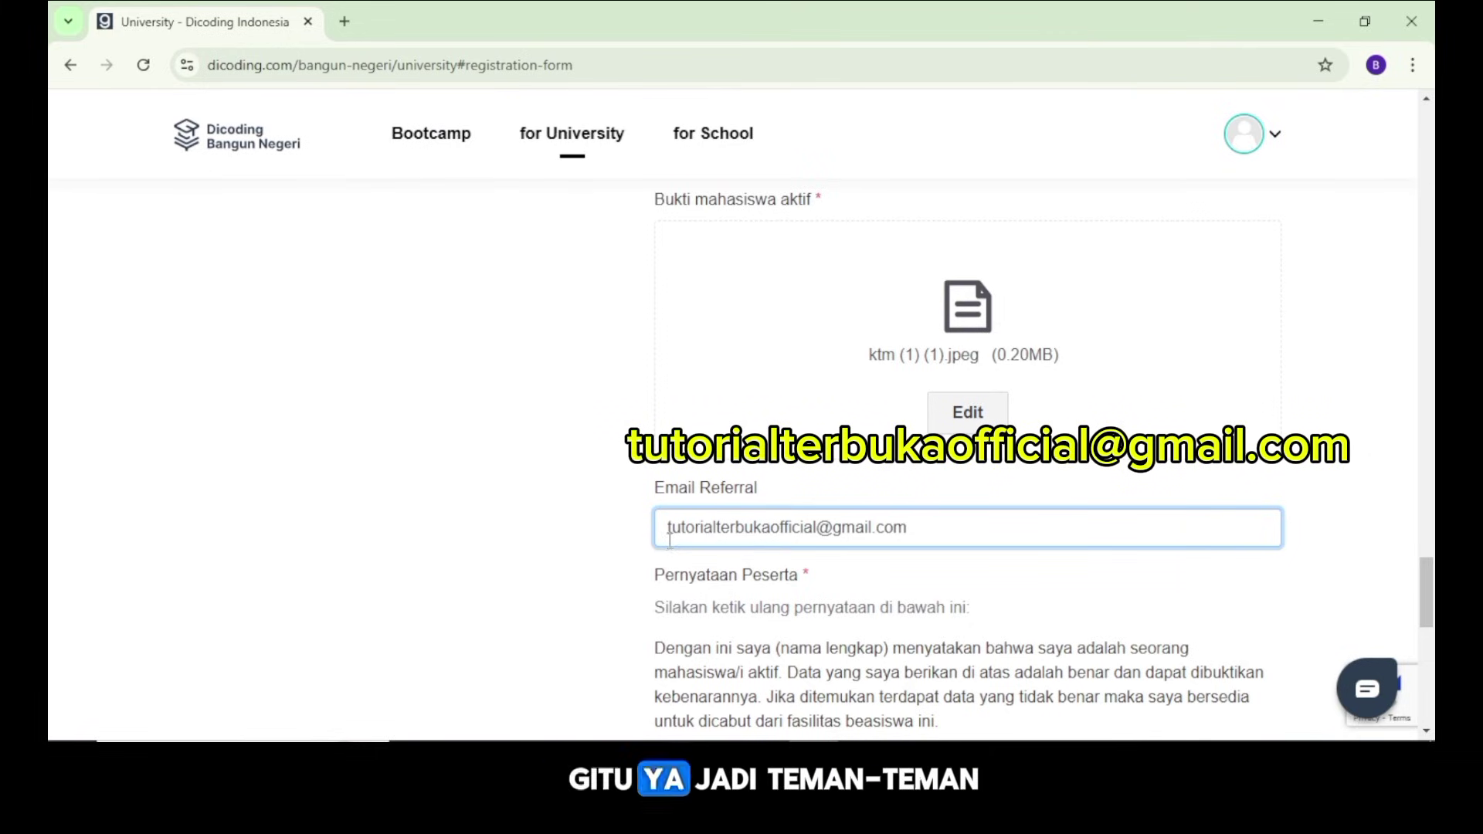
{"action": "left_click_drag", "start_coordinate": [669, 532], "coordinate": [933, 569]}
{"action": "left_click", "coordinate": [933, 569]}
- Copy the displayed "Dengan ini saya (nama lengkap)..." declaration into the Pernyataan Peserta text box
{"action": "scroll", "coordinate": [653, 406], "scroll_direction": "down", "scroll_amount": 3}
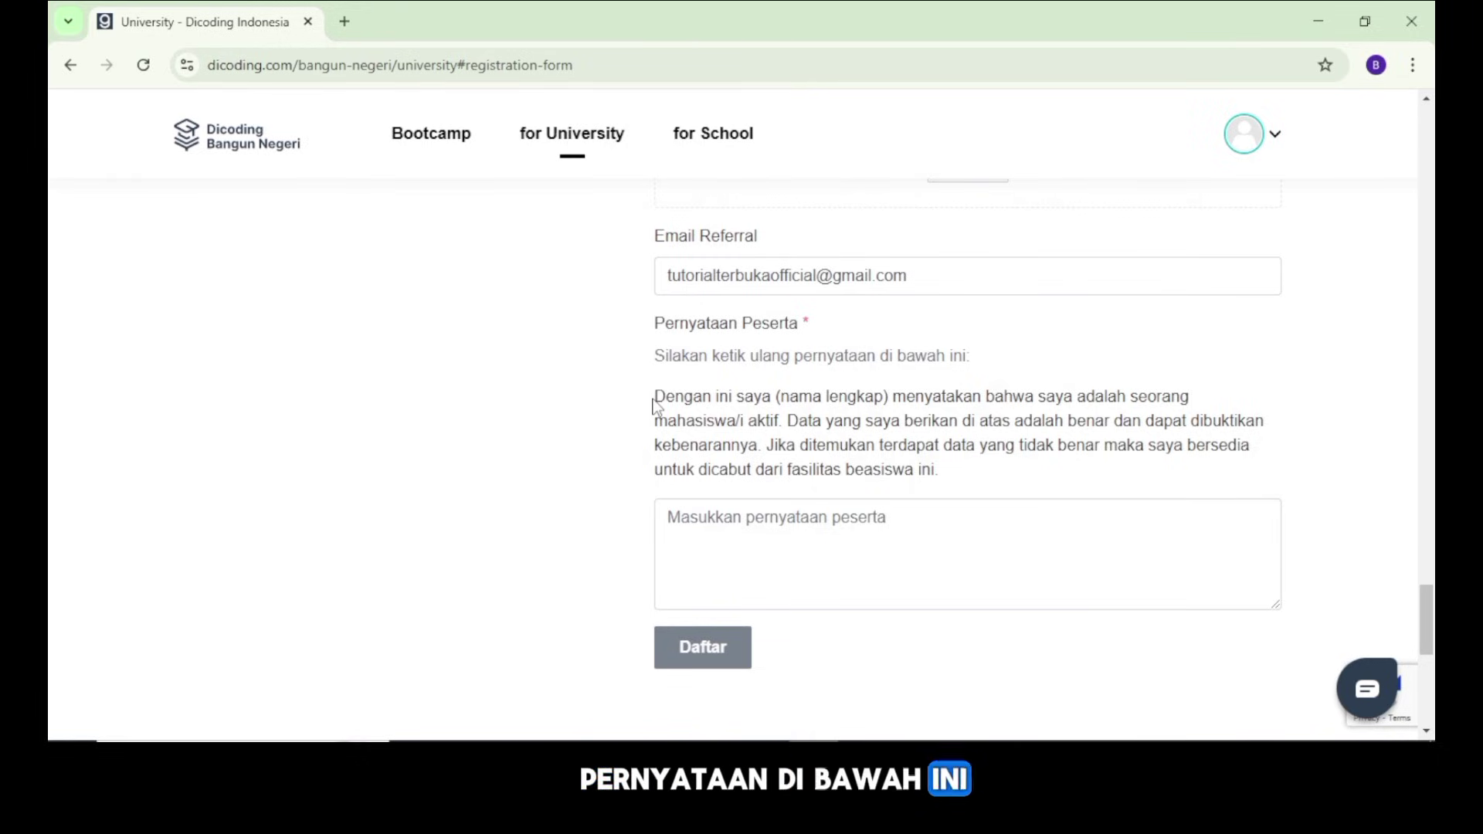
{"action": "left_click_drag", "start_coordinate": [653, 398], "coordinate": [967, 475]}
{"action": "key", "text": "ctrl+c"}
{"action": "left_click", "coordinate": [819, 513]}
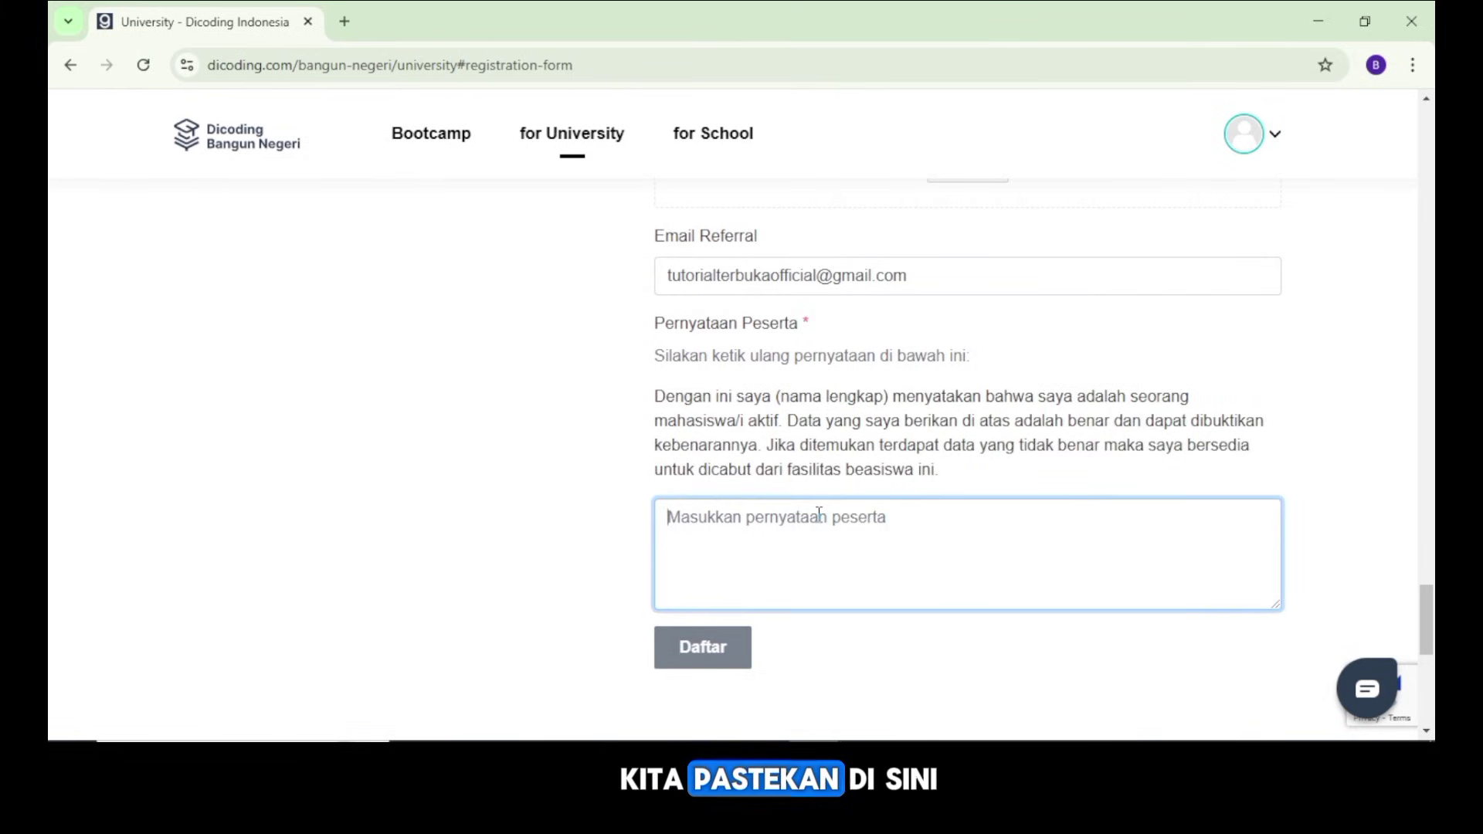
{"action": "key", "text": "ctrl+v"}
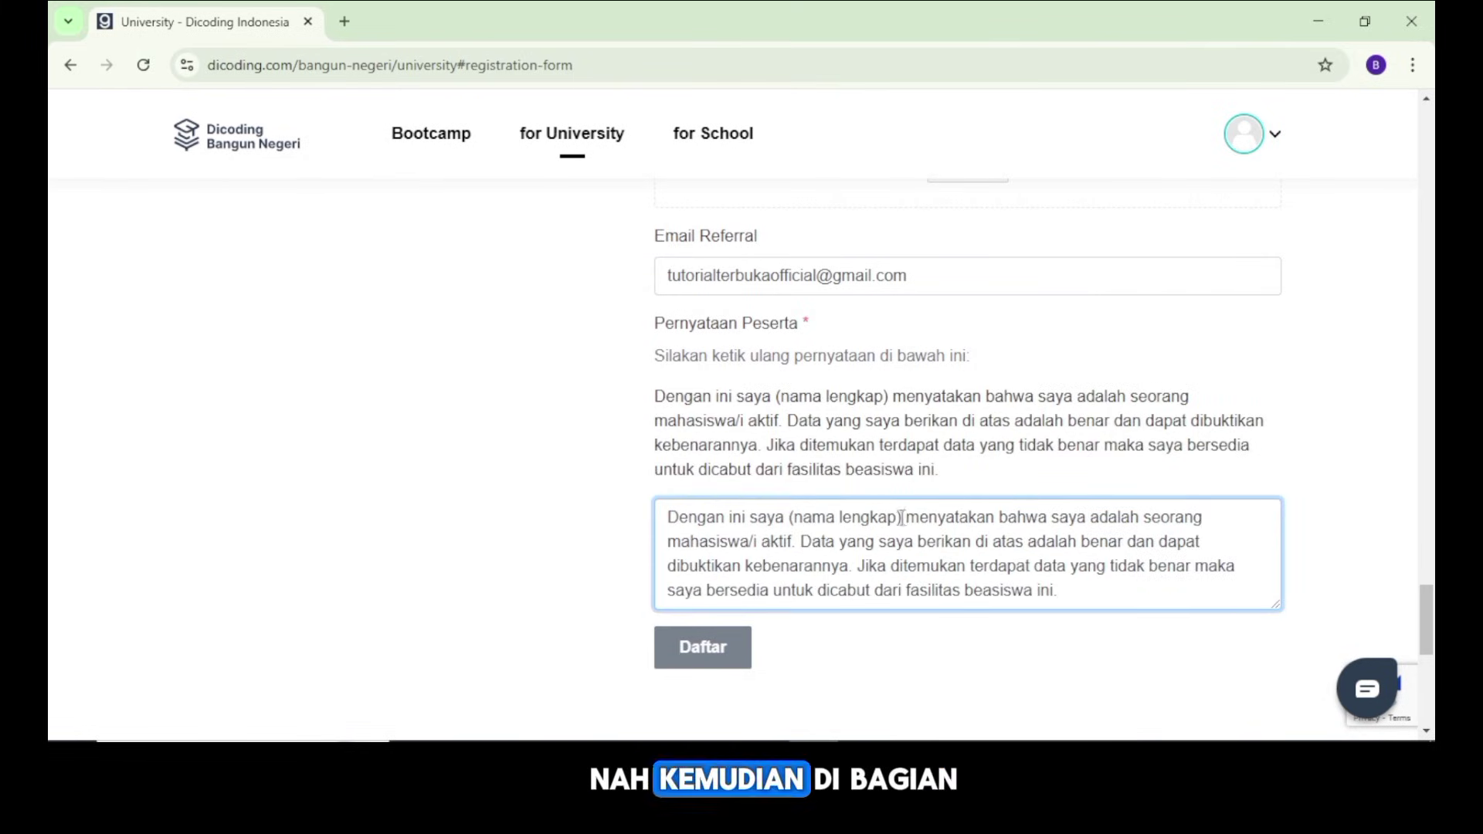
- Replace the "(nama lengkap)" placeholder in the entered statement with the participant's full name, submit the scholarship registration, and dismiss the confirmation
{"action": "left_click_drag", "start_coordinate": [901, 517], "coordinate": [794, 517]}
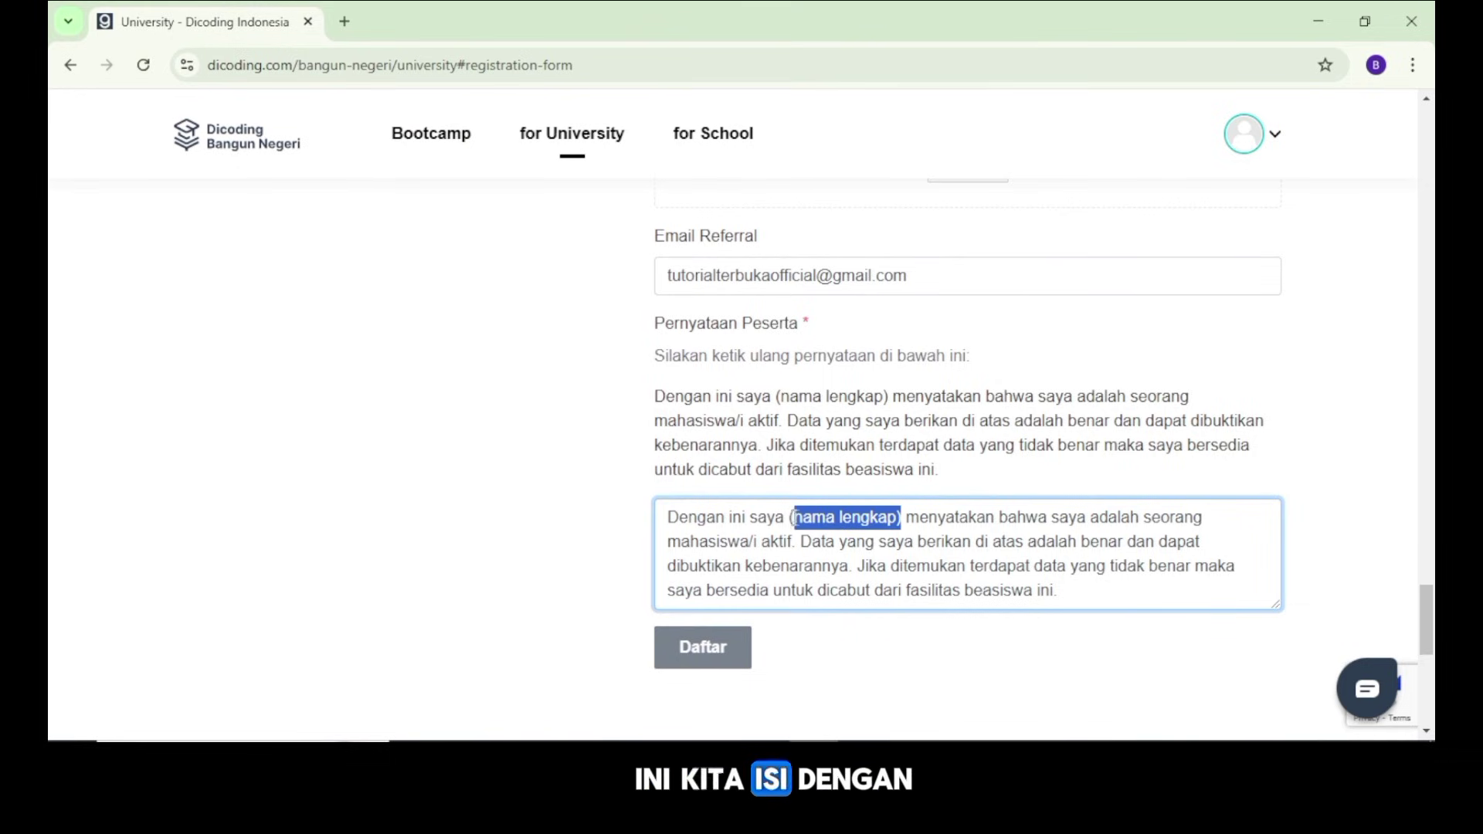
{"action": "type", "text": "B"}
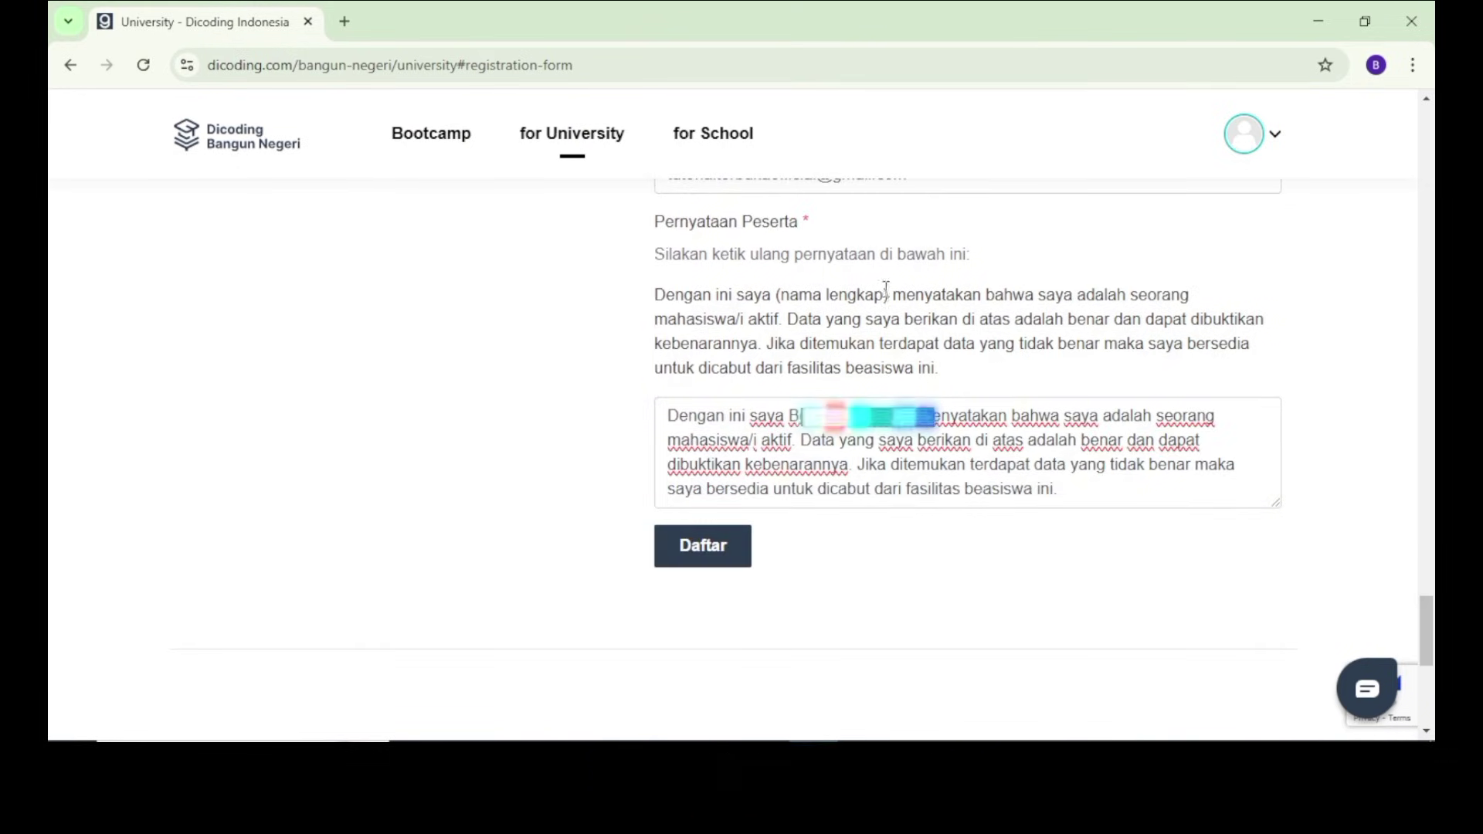
{"action": "left_click_drag", "start_coordinate": [890, 295], "coordinate": [778, 313]}
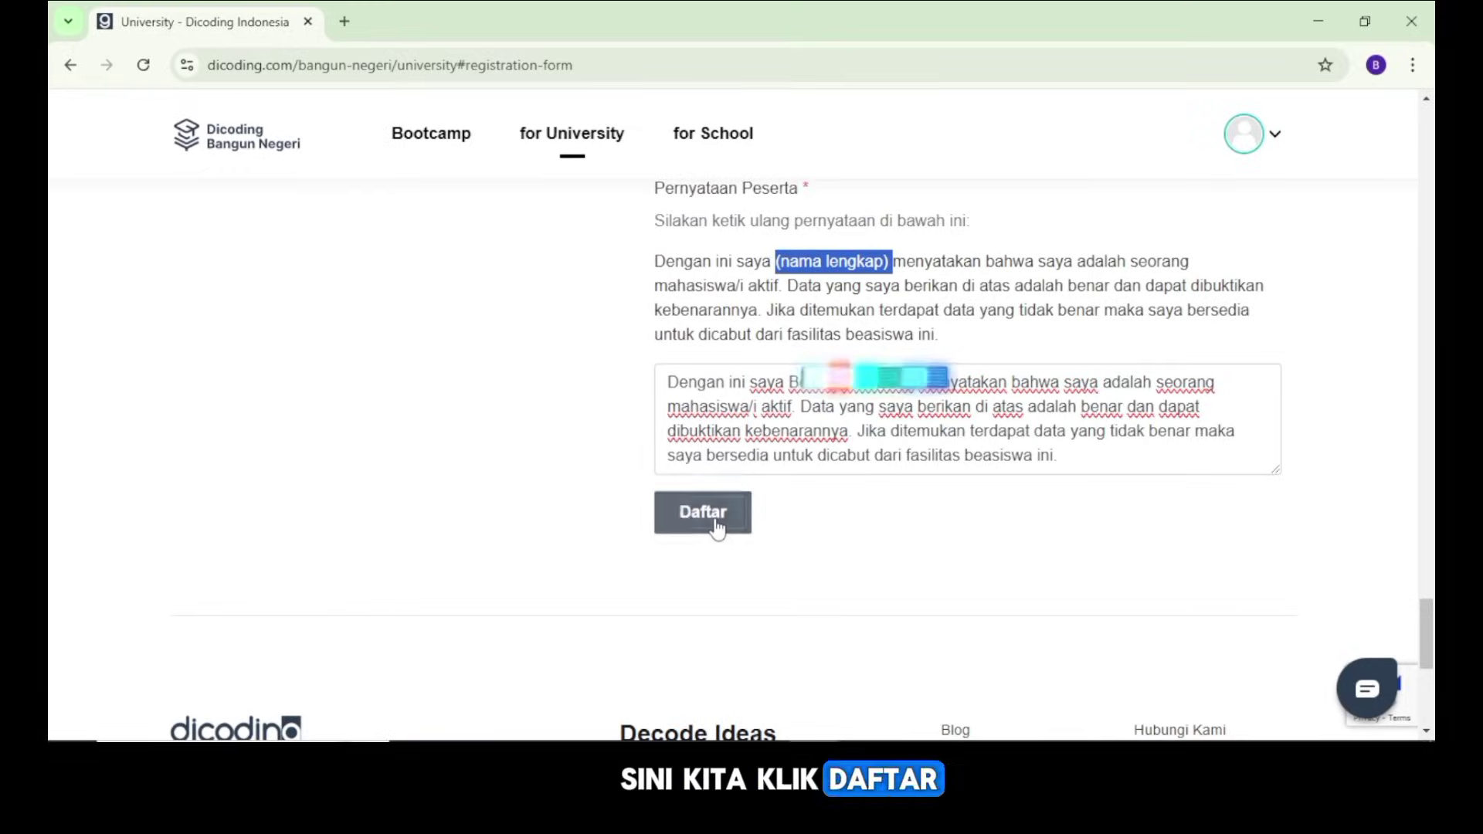
{"action": "left_click", "coordinate": [715, 522]}
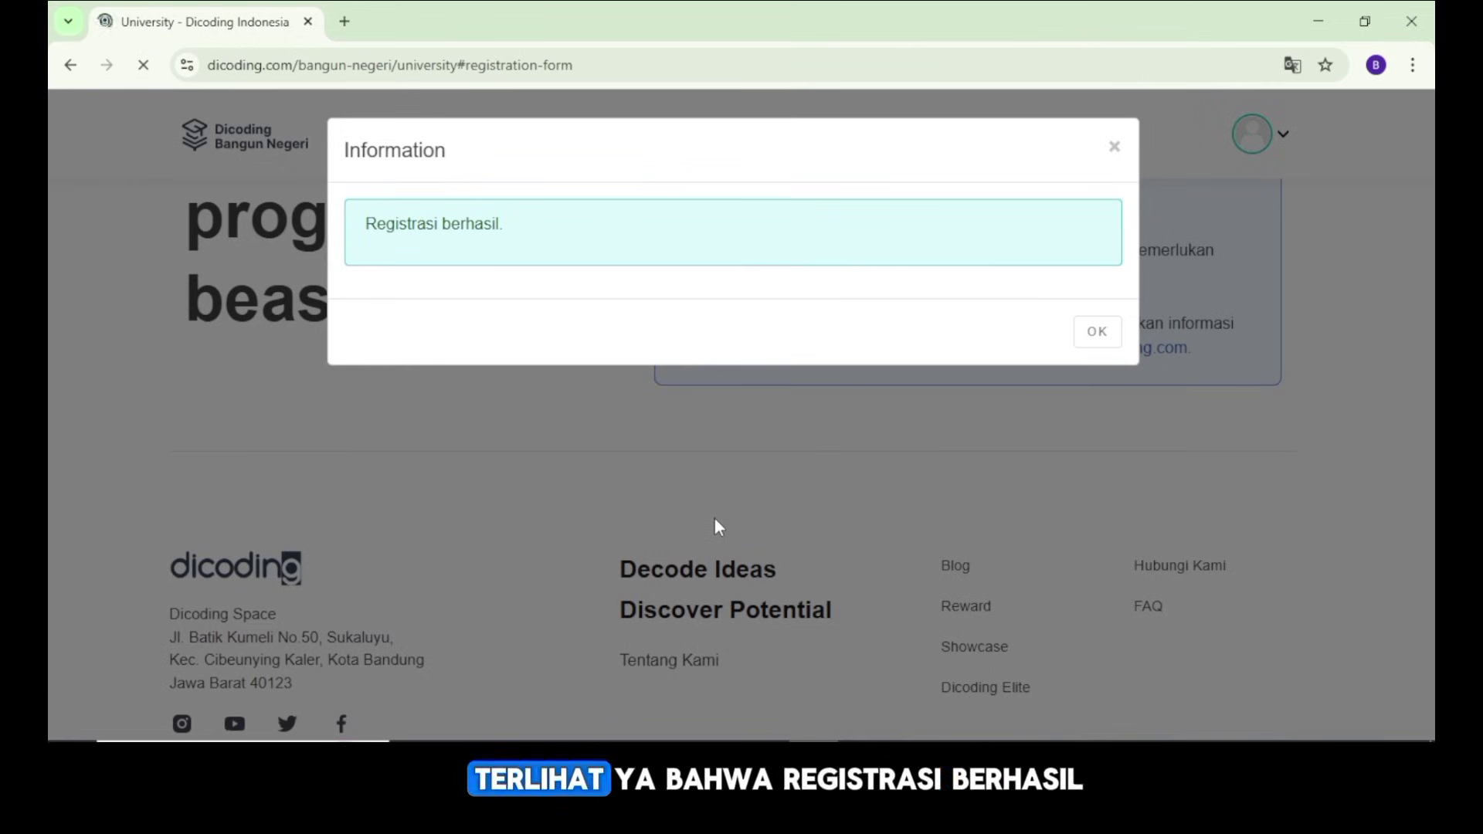
{"action": "left_click", "coordinate": [1095, 331]}
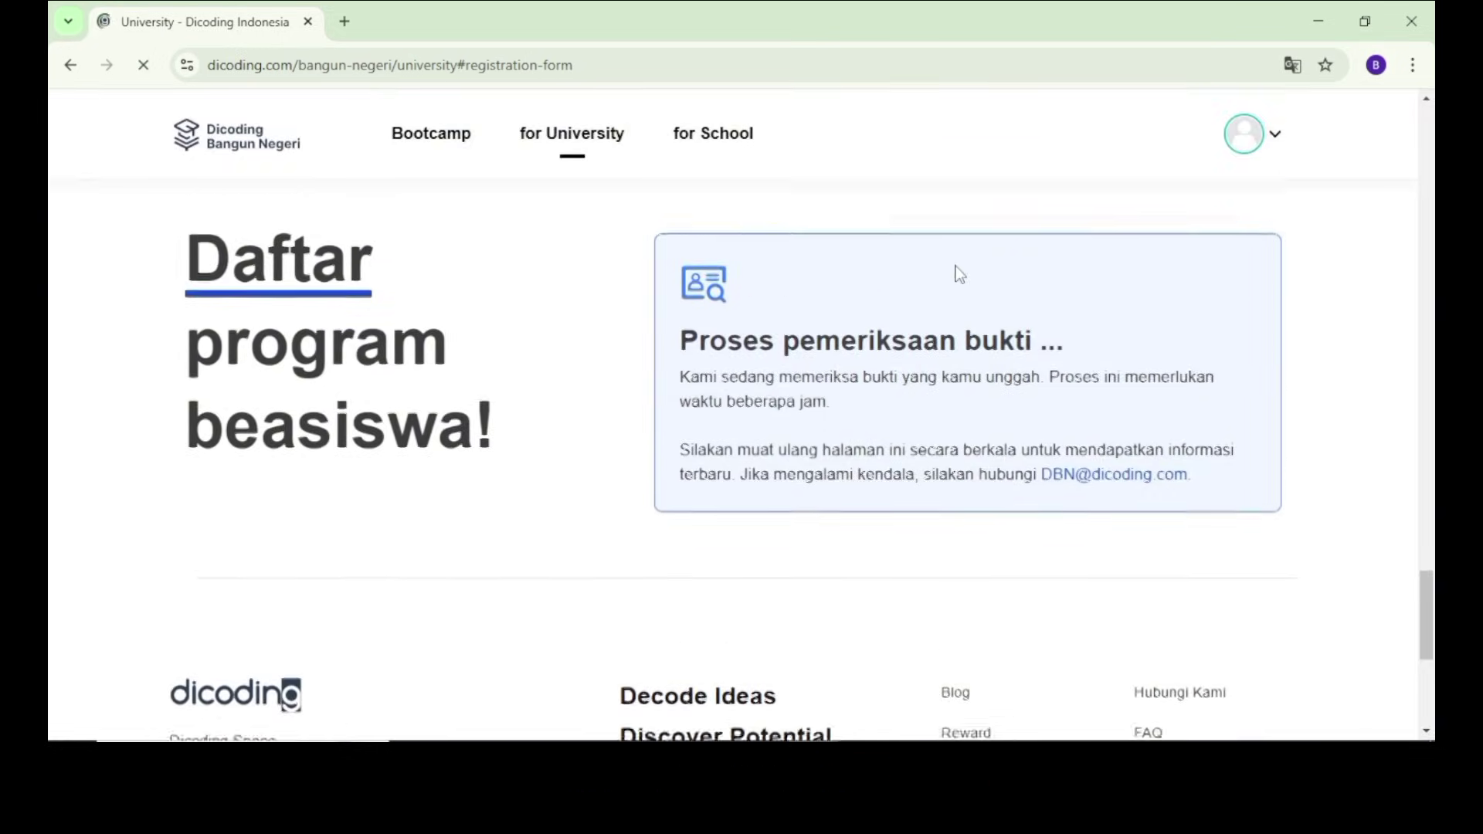